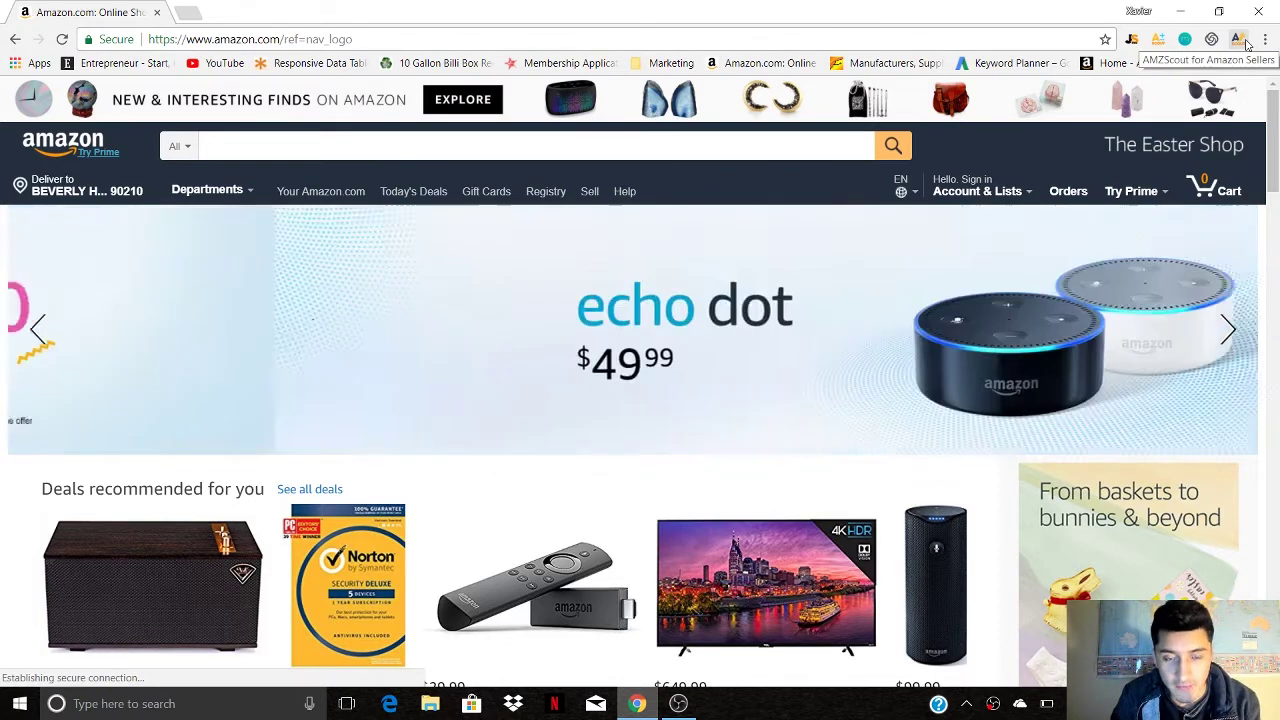
# - Search Amazon for "apron" and look over the first product listings
pyautogui.click(765, 140)
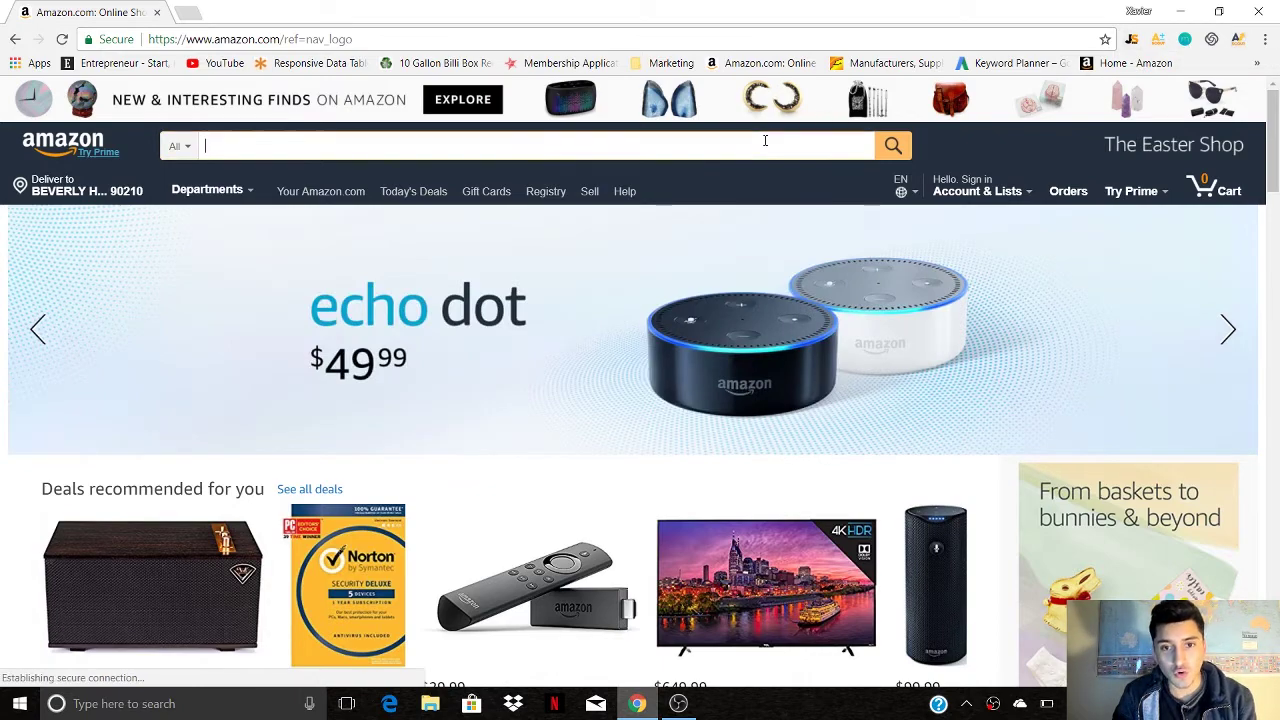
pyautogui.write('apron')
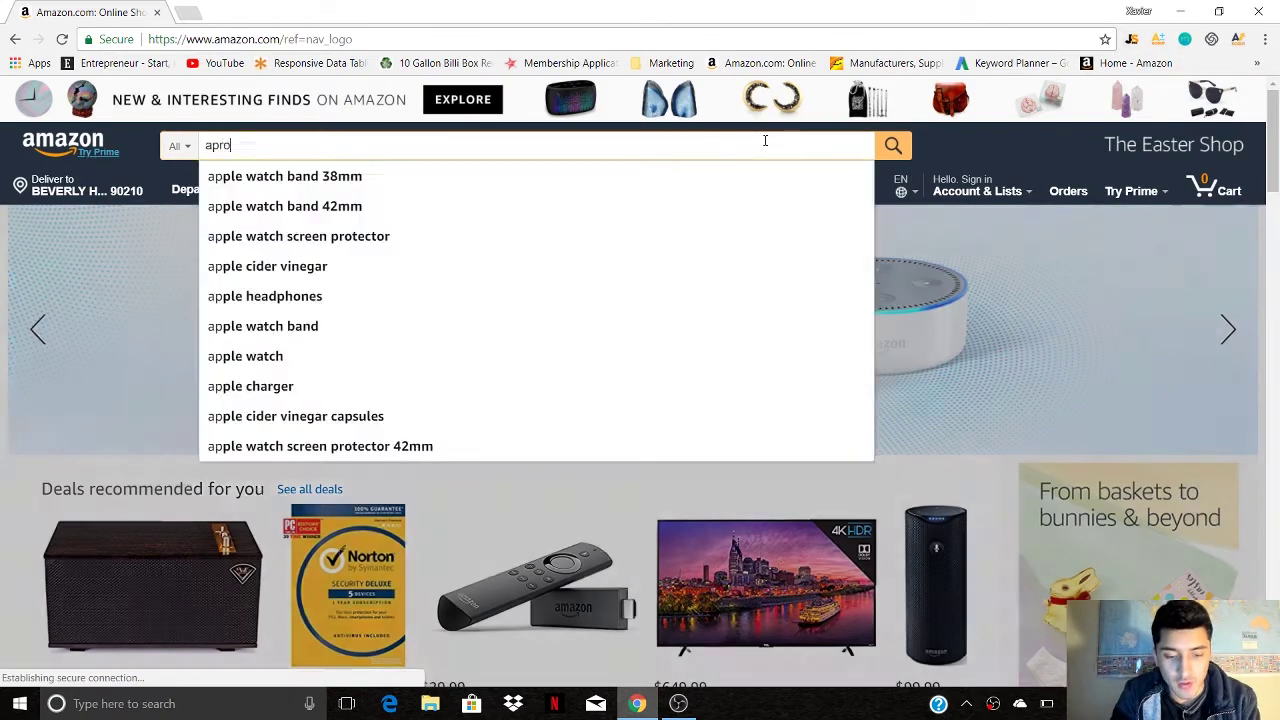
pyautogui.press('Return')
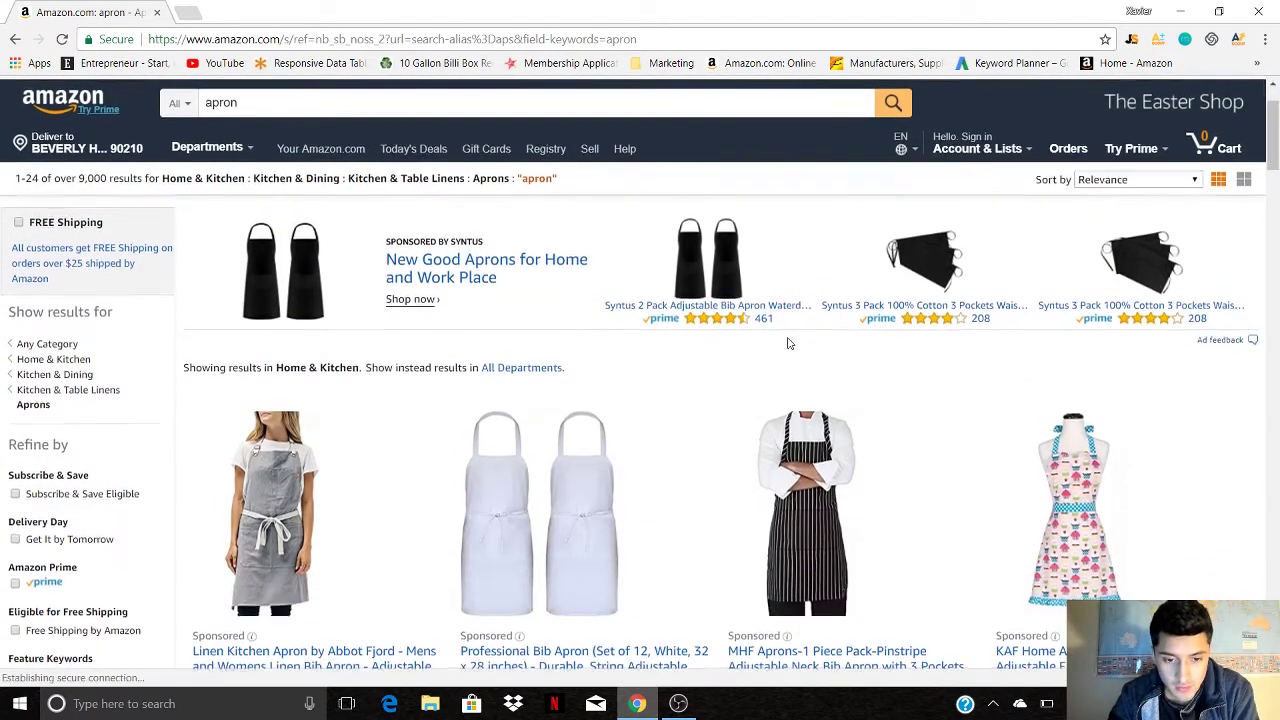
pyautogui.scroll(-2, 788, 343)
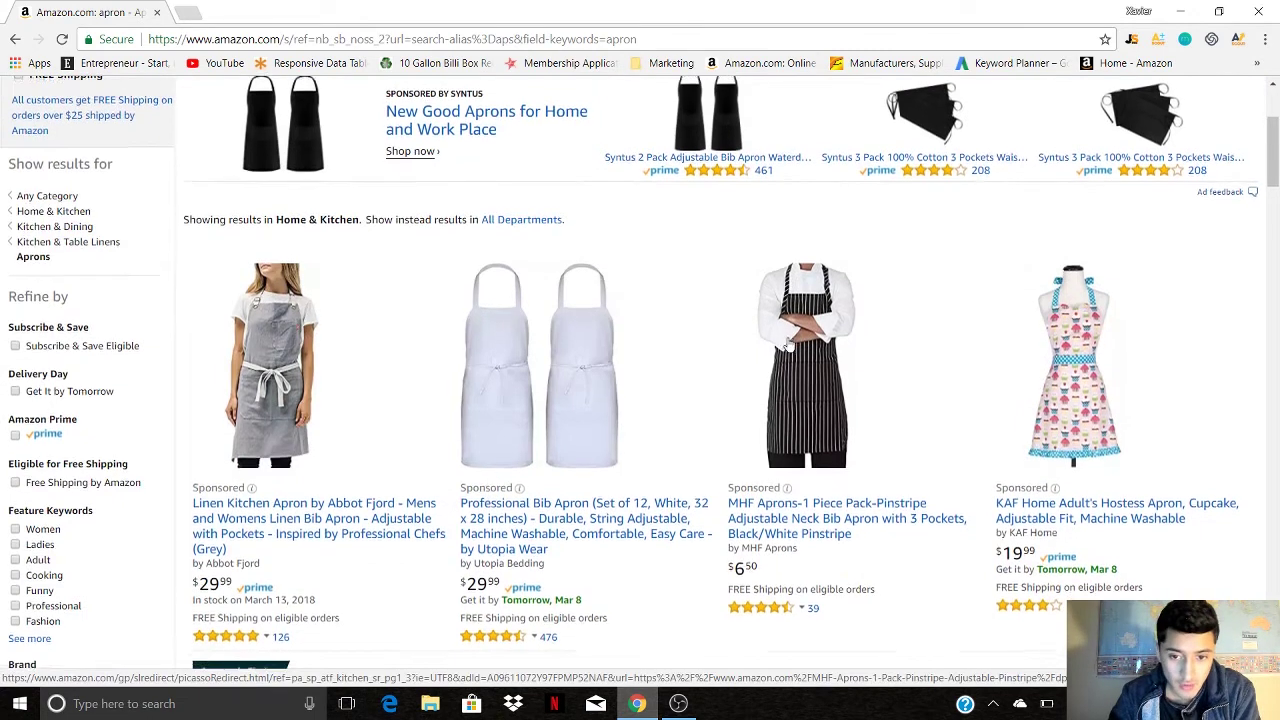
pyautogui.scroll(-1, 788, 343)
pyautogui.scroll(-1, 1138, 188)
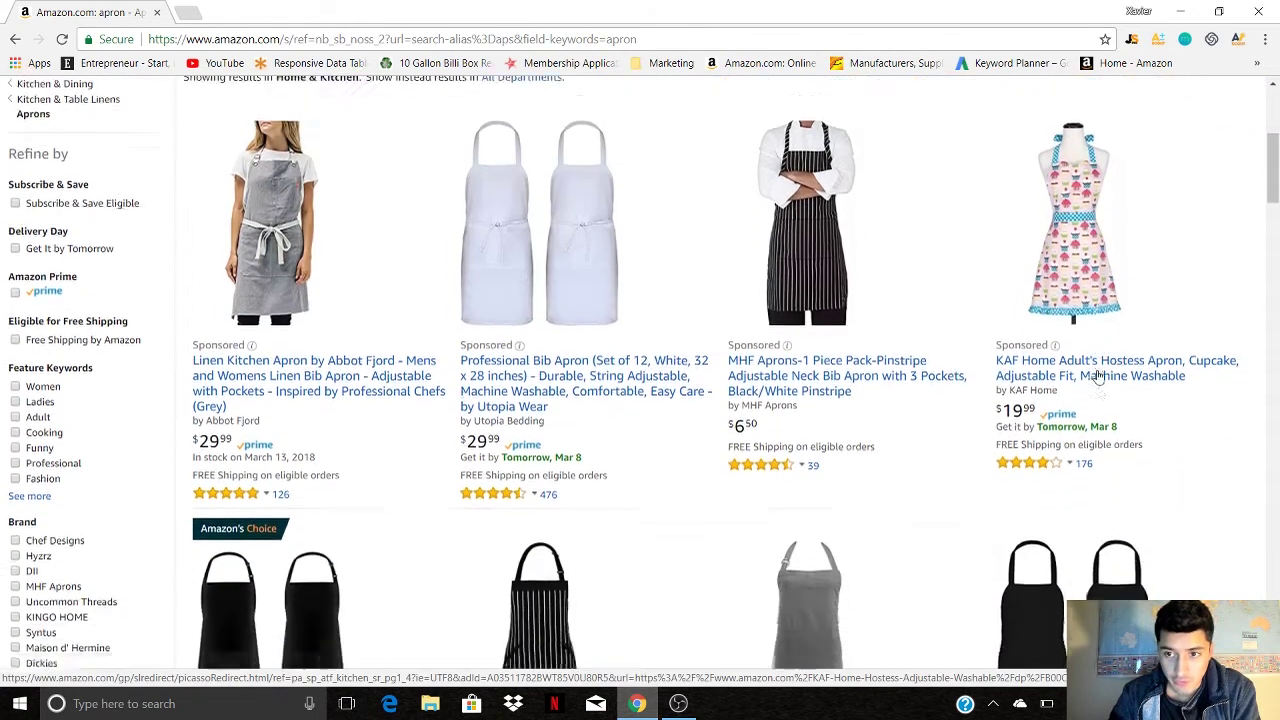
# - Run Jungle Scout on the apron results, remove the first four sponsored products from its list, and reposition its panel over the listings
pyautogui.click(1132, 40)
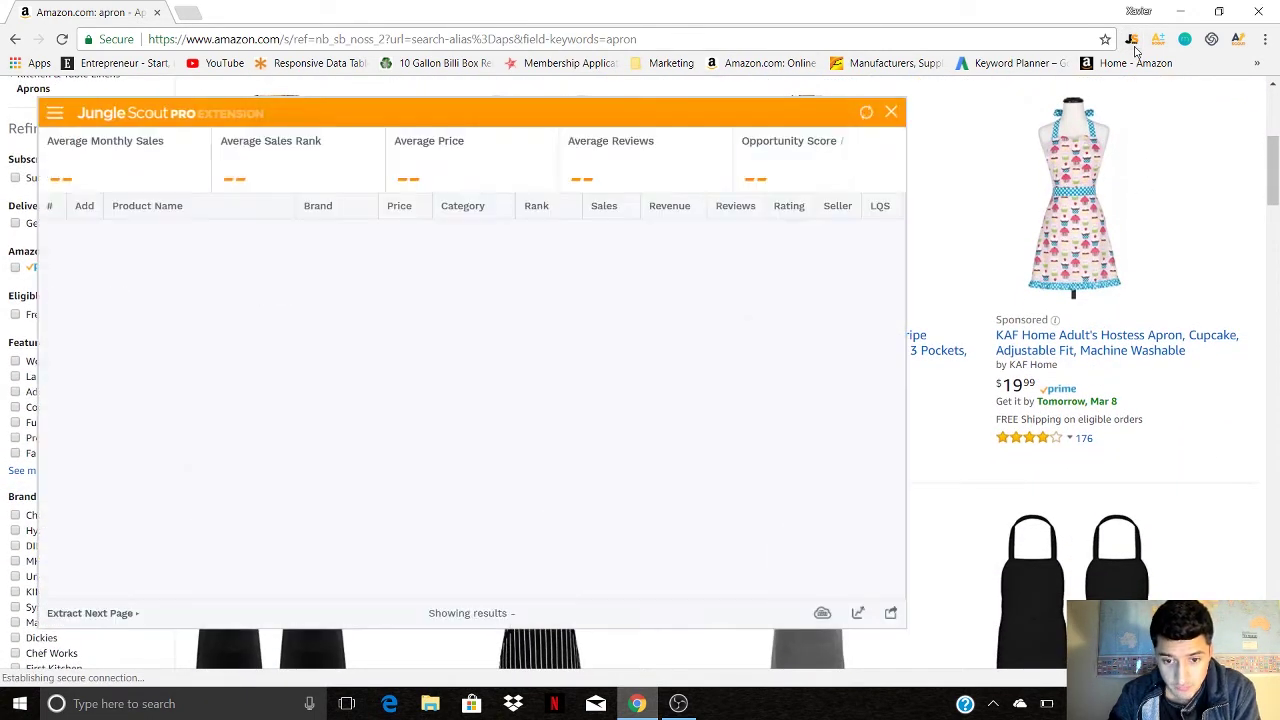
pyautogui.moveTo(685, 122); pyautogui.dragTo(821, 129)
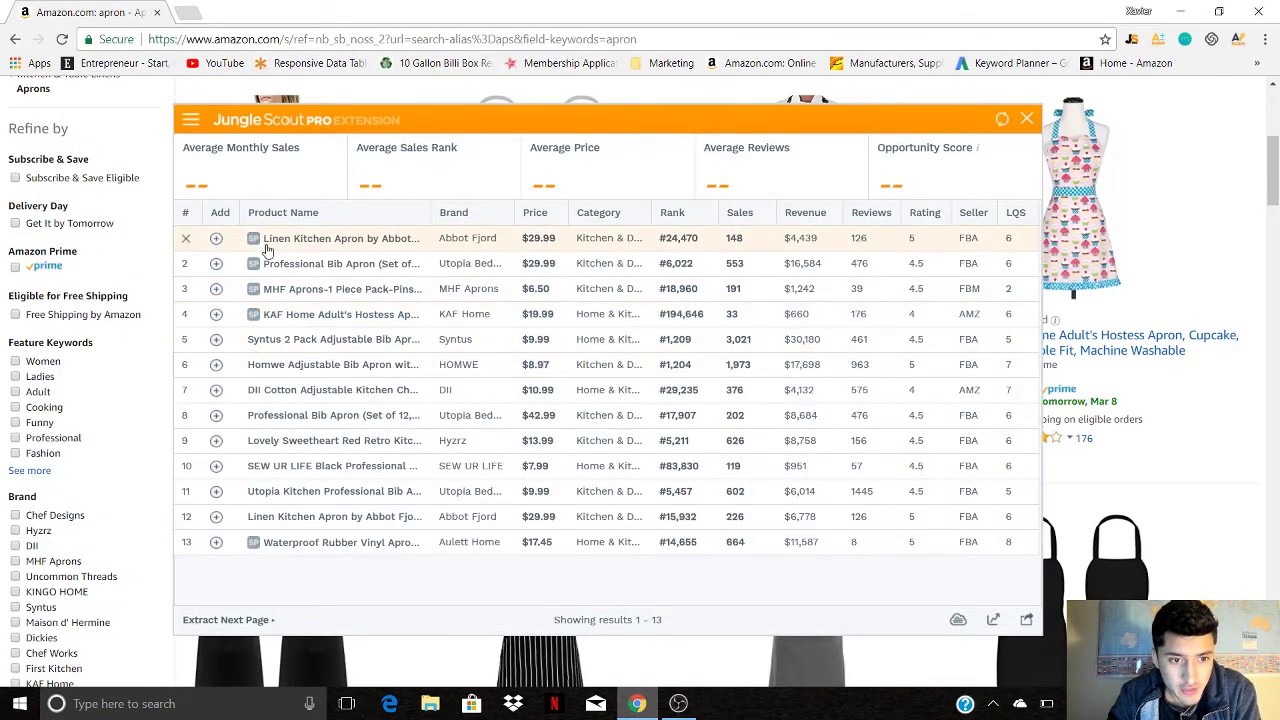
pyautogui.click(185, 266)
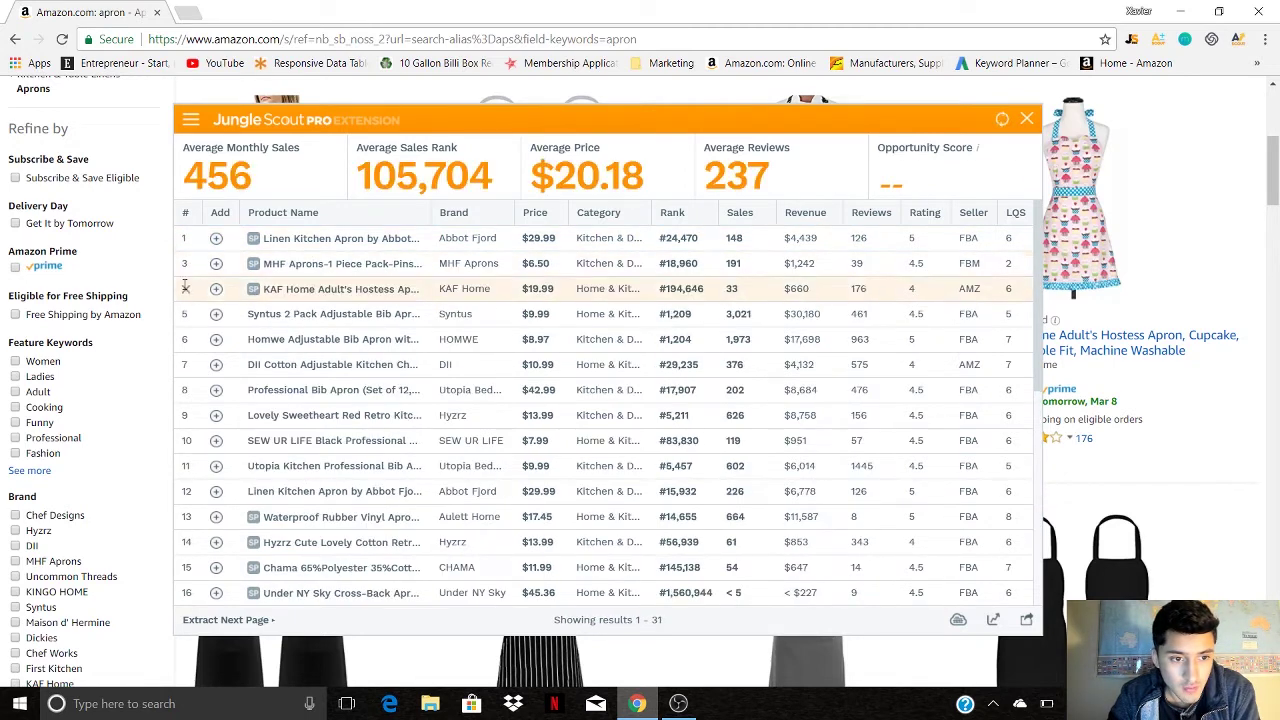
pyautogui.click(185, 266)
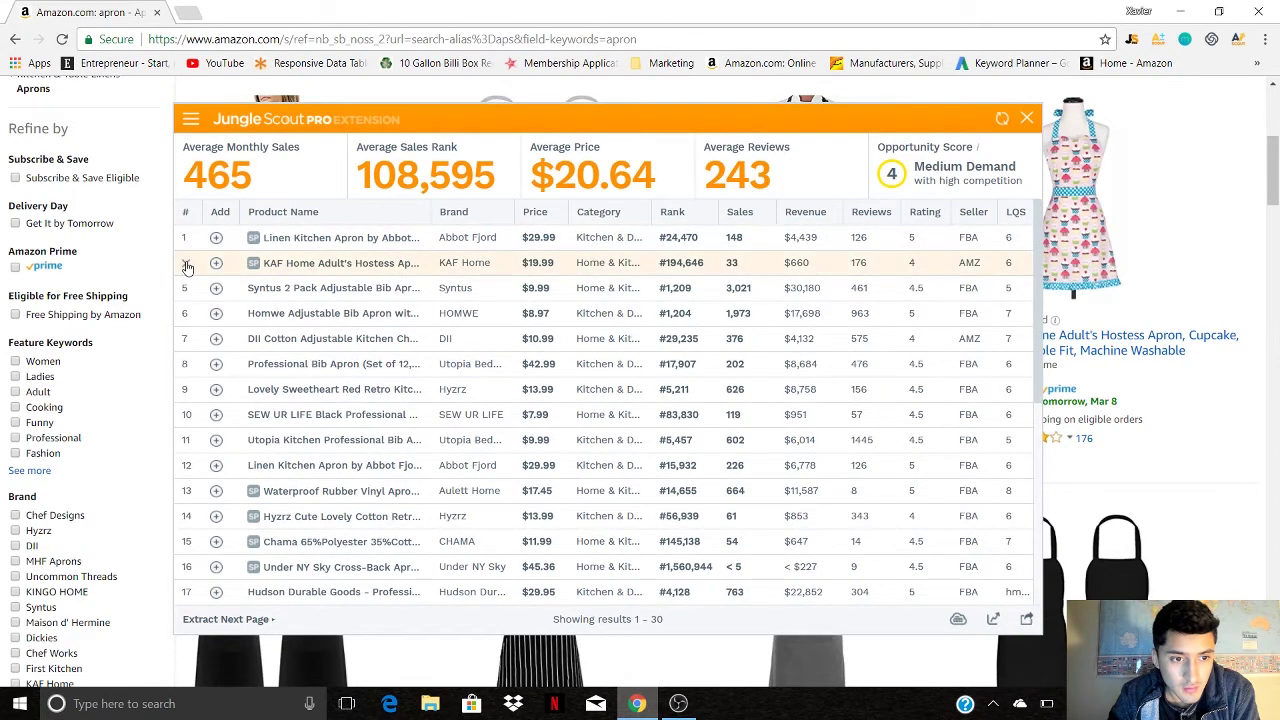
pyautogui.click(186, 265)
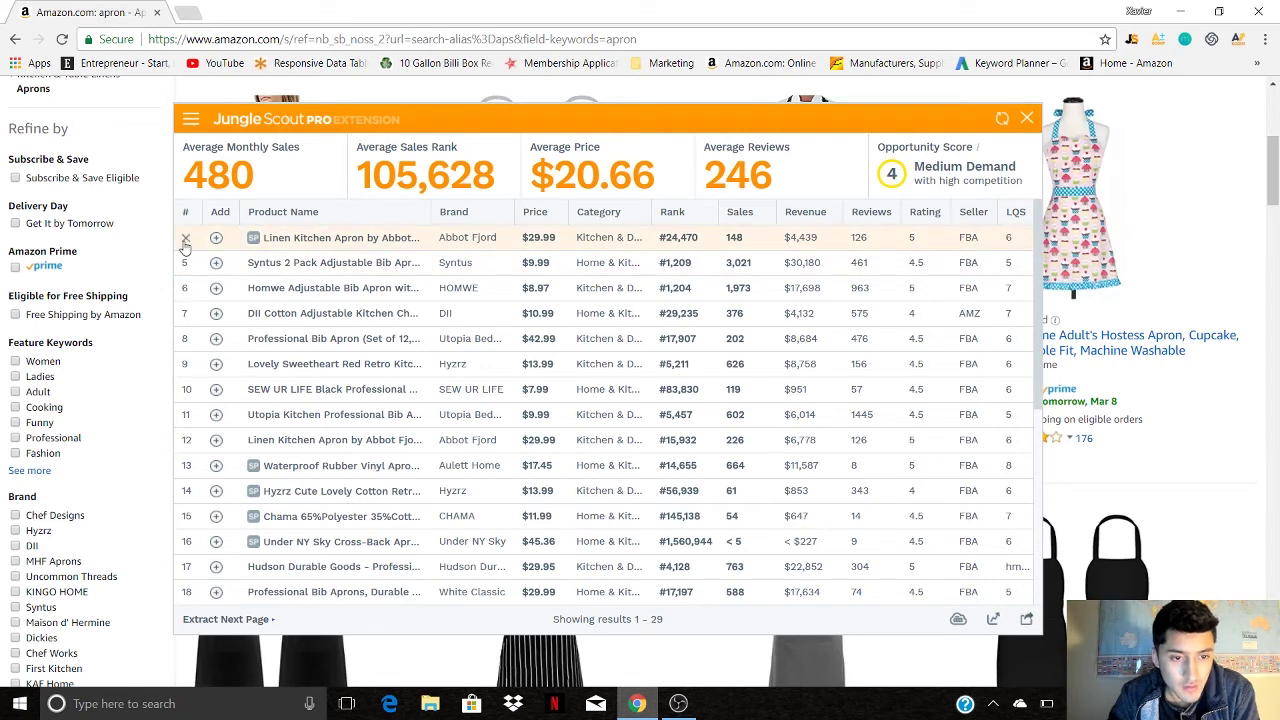
pyautogui.click(185, 240)
pyautogui.moveTo(357, 290)
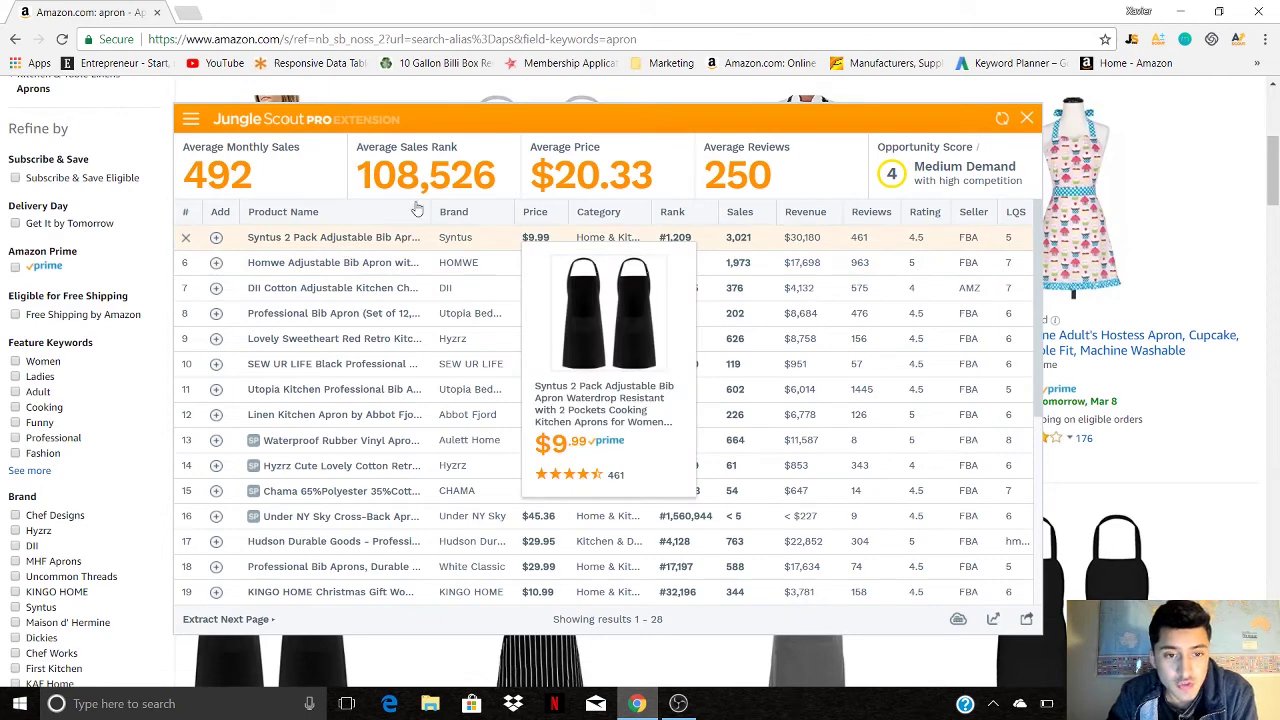
pyautogui.moveTo(491, 115); pyautogui.dragTo(386, 118)
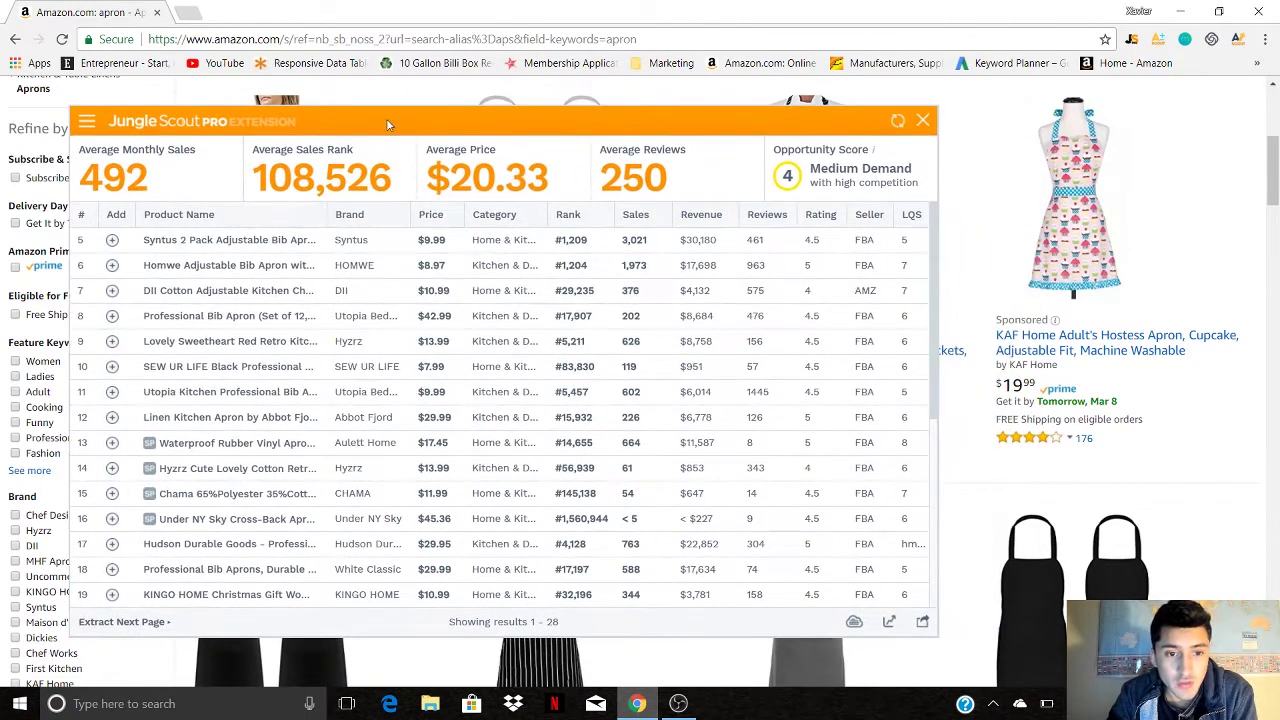
pyautogui.click(1238, 39)
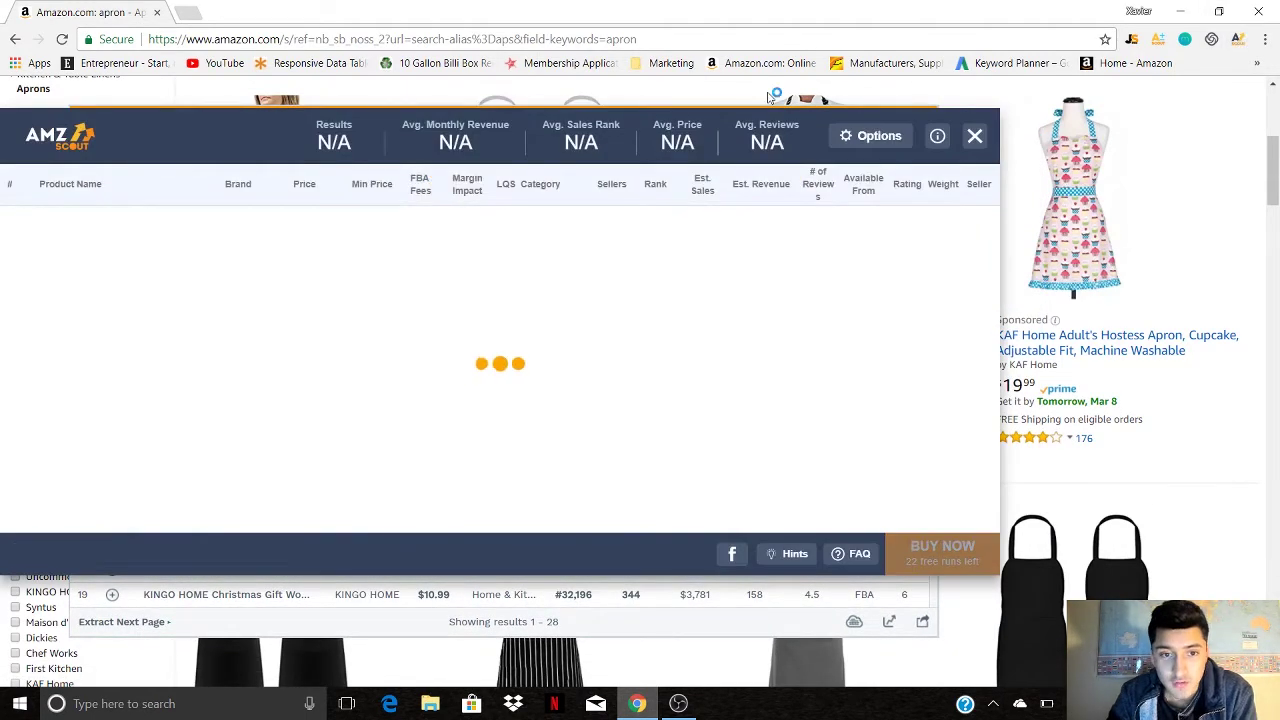
pyautogui.moveTo(127, 146); pyautogui.dragTo(268, 278)
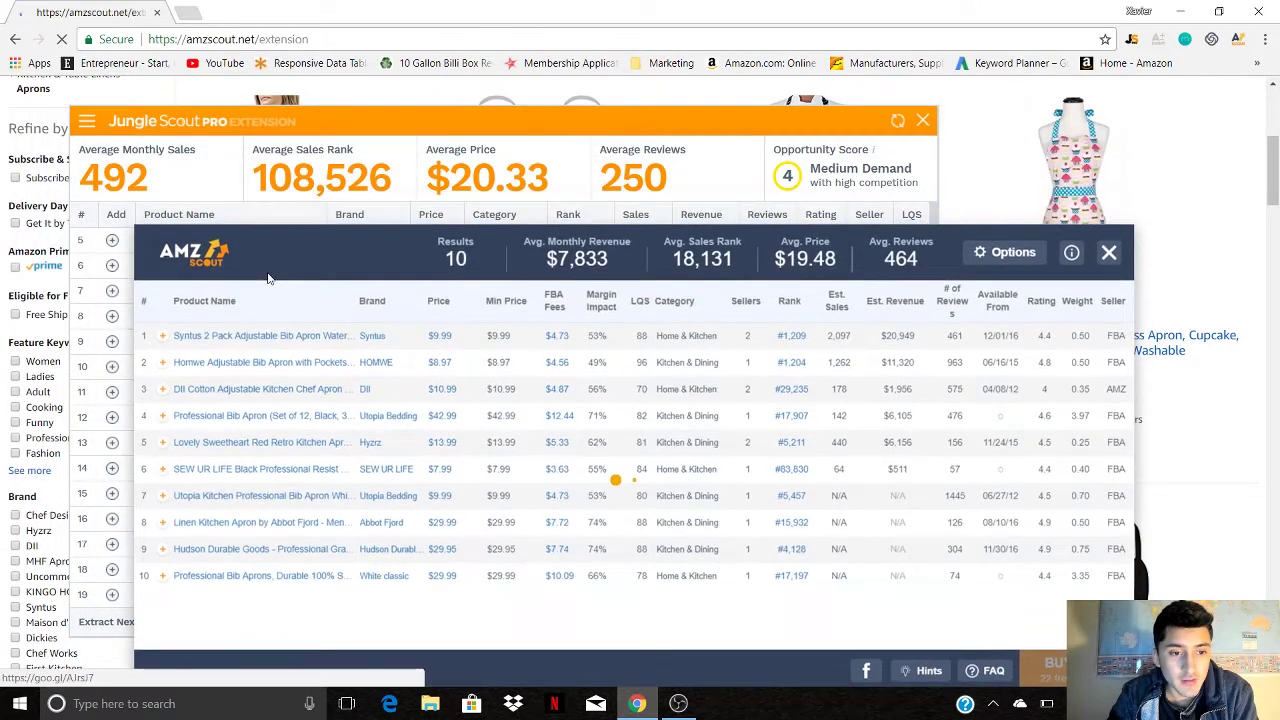
pyautogui.click(13, 41)
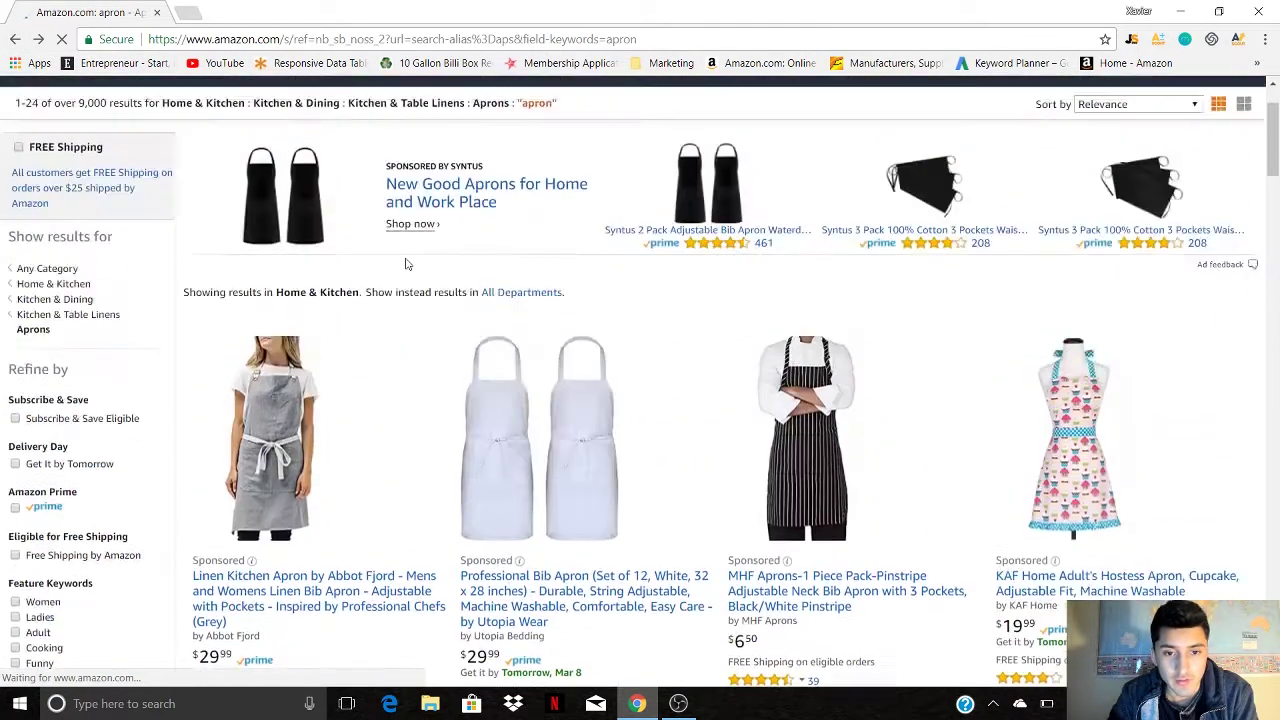
# - Run AMZScout on the apron results and place its panel just below the first Jungle Scout product row
pyautogui.click(1239, 42)
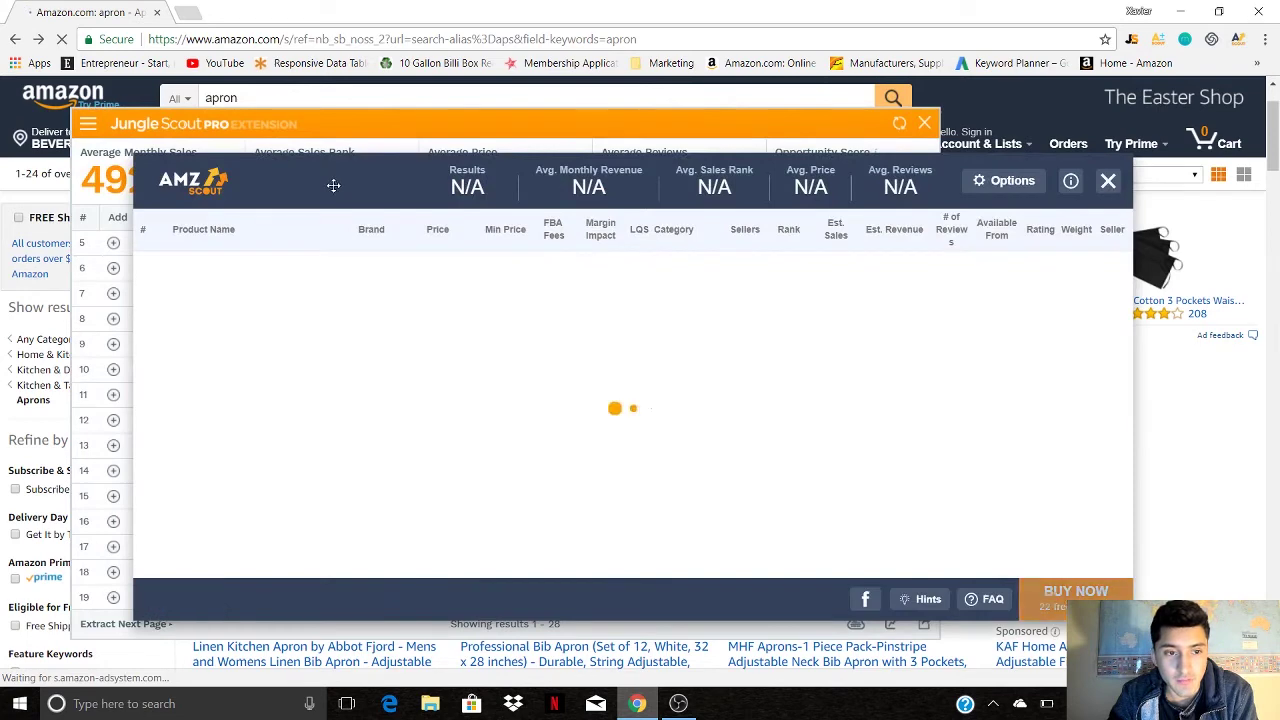
pyautogui.moveTo(333, 185); pyautogui.dragTo(273, 295)
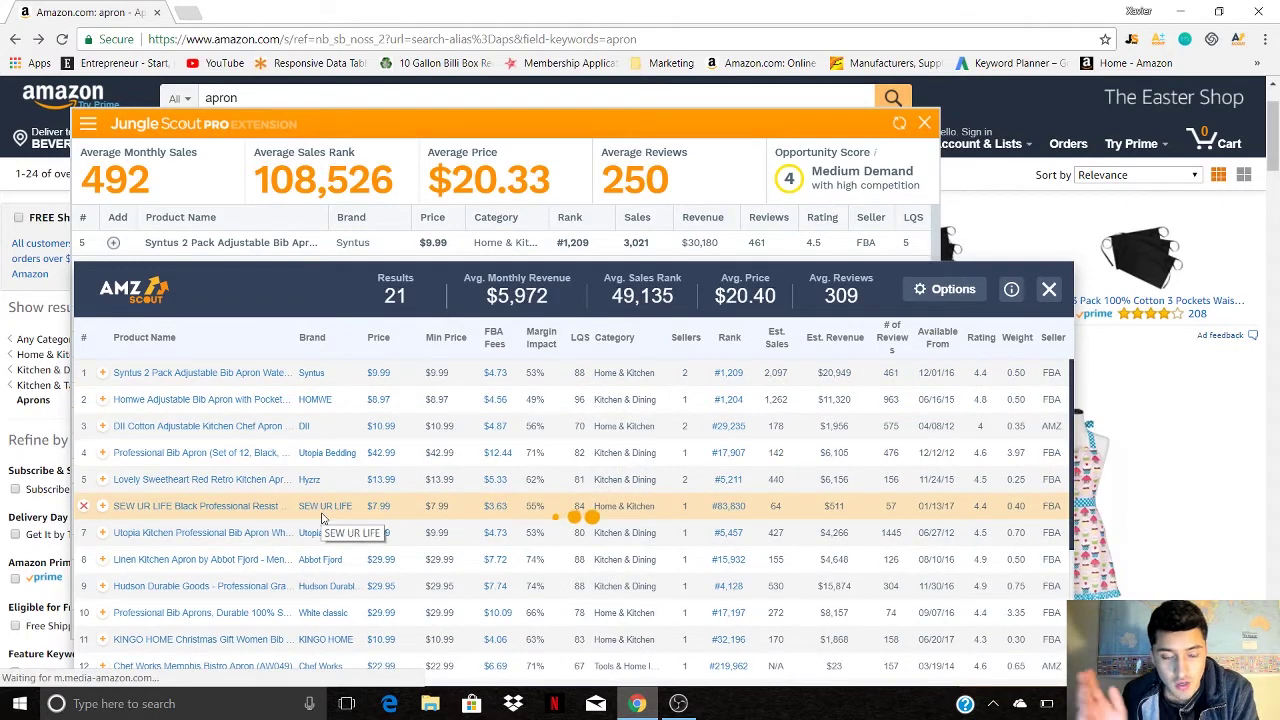
pyautogui.moveTo(318, 286); pyautogui.dragTo(312, 284)
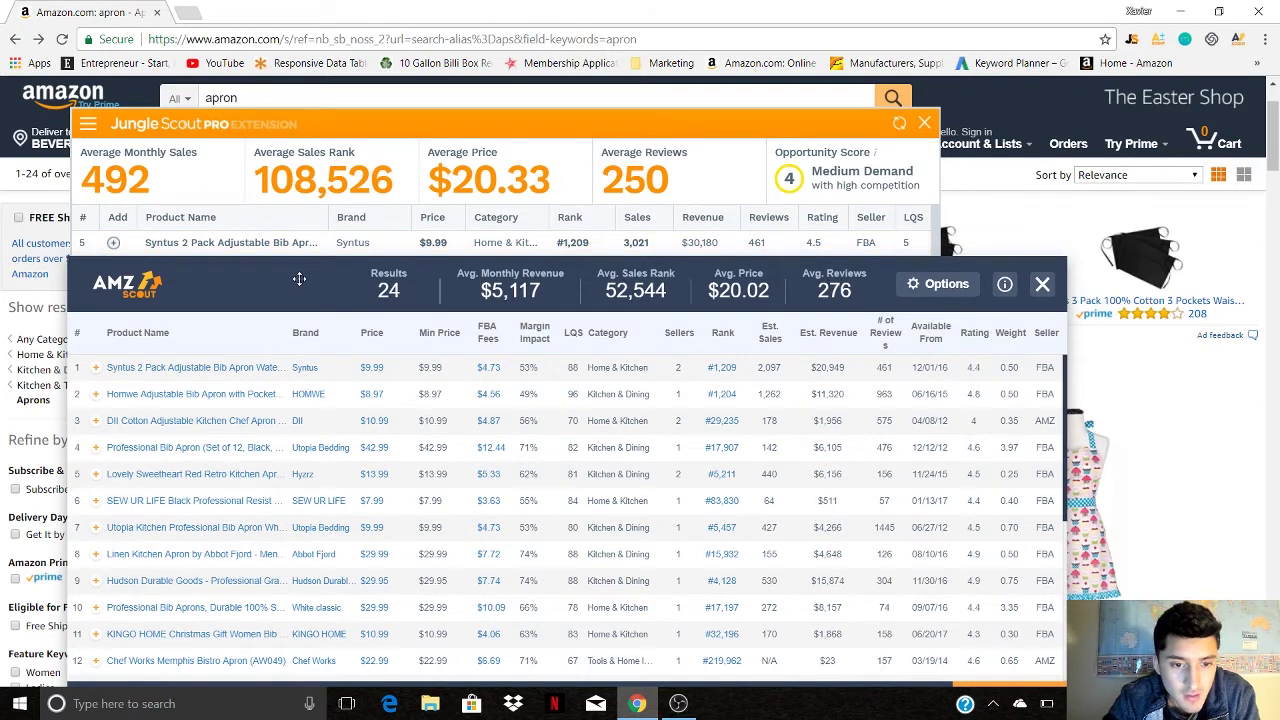
# - Compare the apron sales and revenue estimates in both tools, shifting the AMZScout panel down to uncover one more Jungle Scout row each time
pyautogui.moveTo(299, 279); pyautogui.dragTo(299, 297)
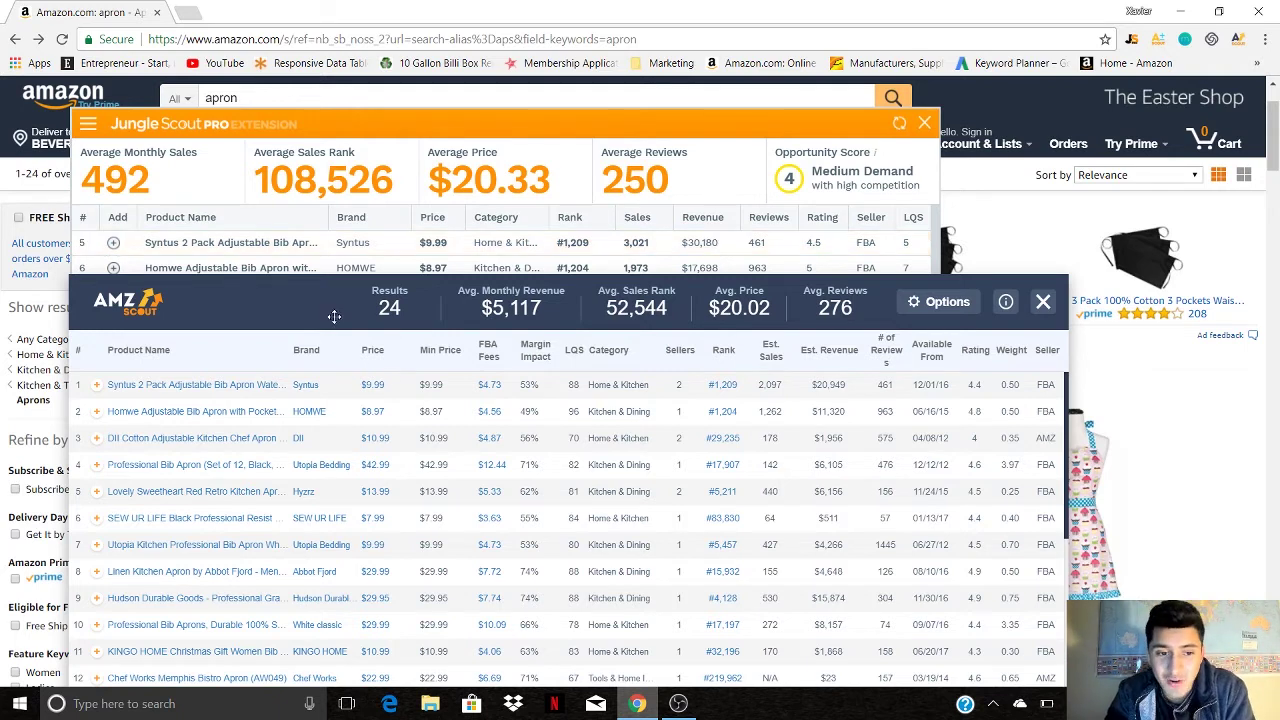
pyautogui.moveTo(328, 314); pyautogui.dragTo(304, 326)
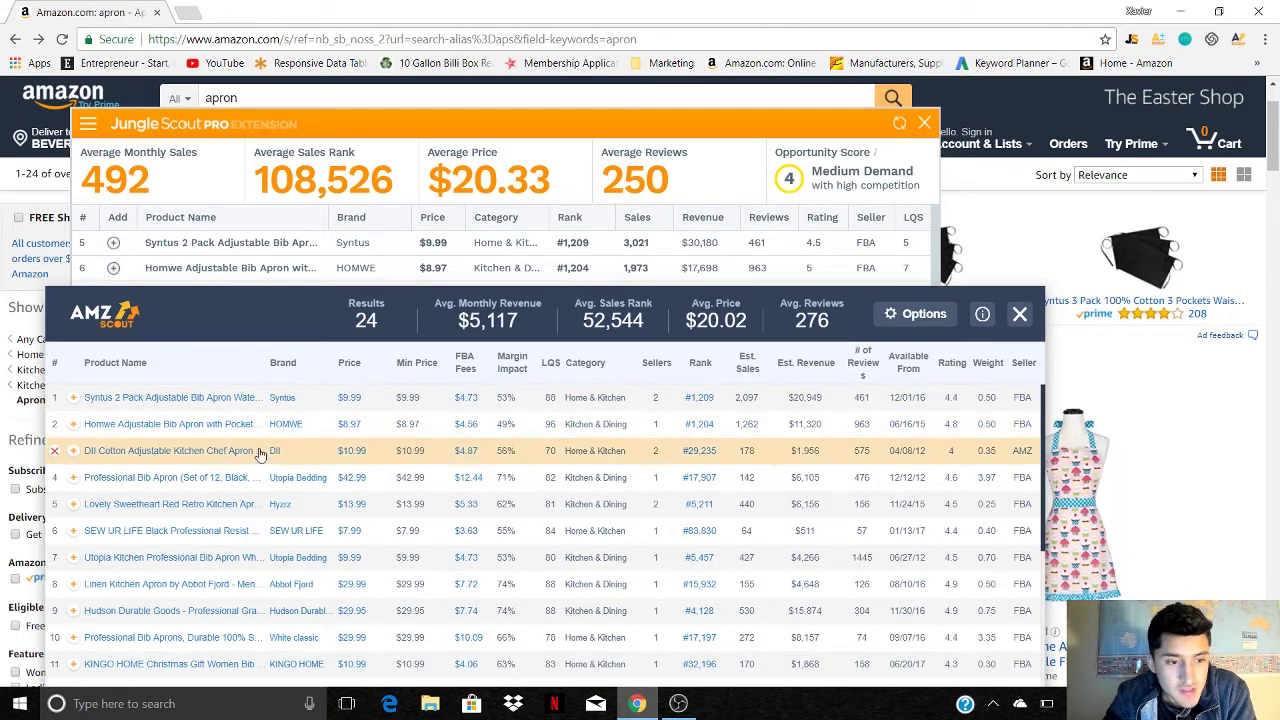
pyautogui.moveTo(176, 432)
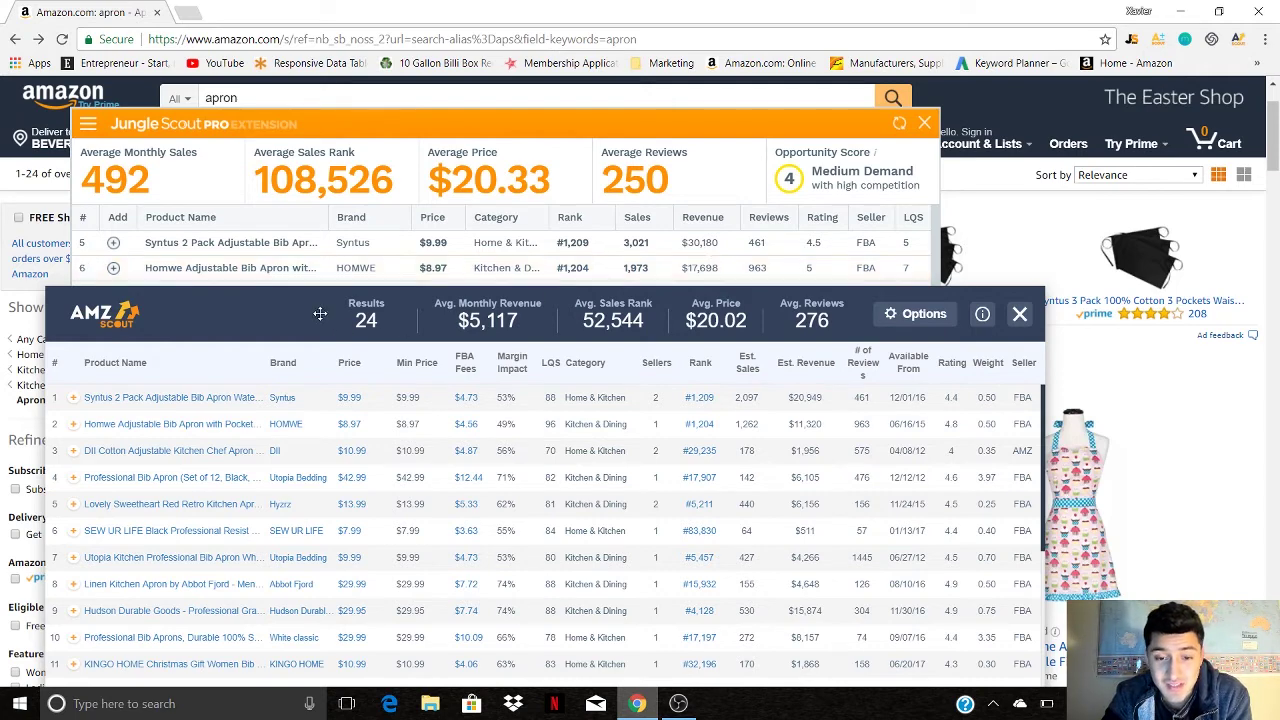
pyautogui.moveTo(320, 313); pyautogui.dragTo(309, 330)
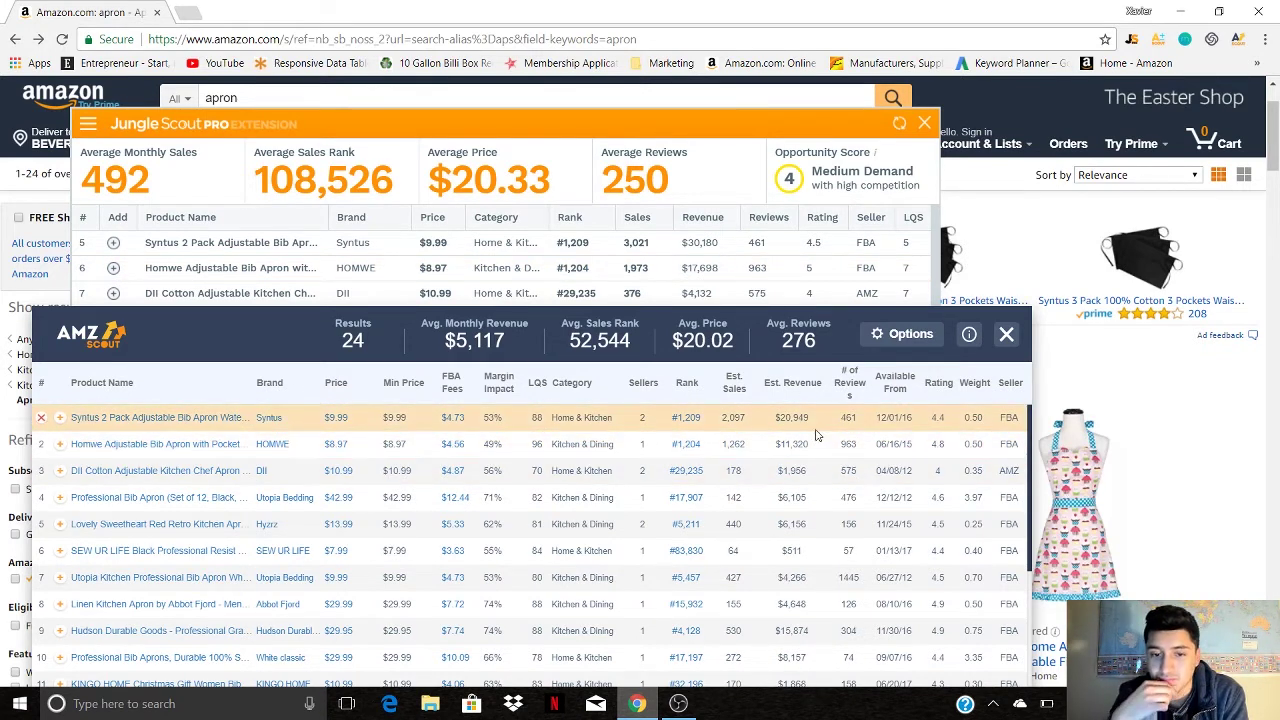
pyautogui.moveTo(252, 345); pyautogui.dragTo(242, 368)
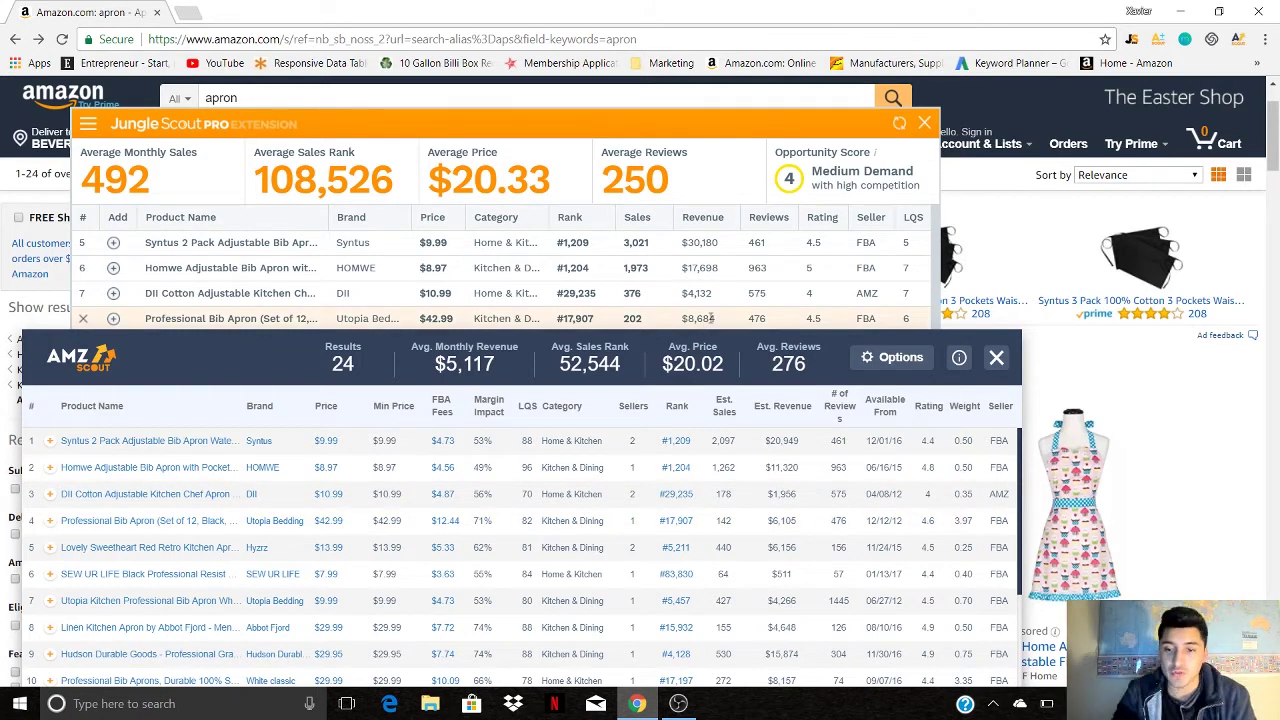
# - Close the AMZScout and Jungle Scout panels and search Amazon for "grill gloves"
pyautogui.click(996, 357)
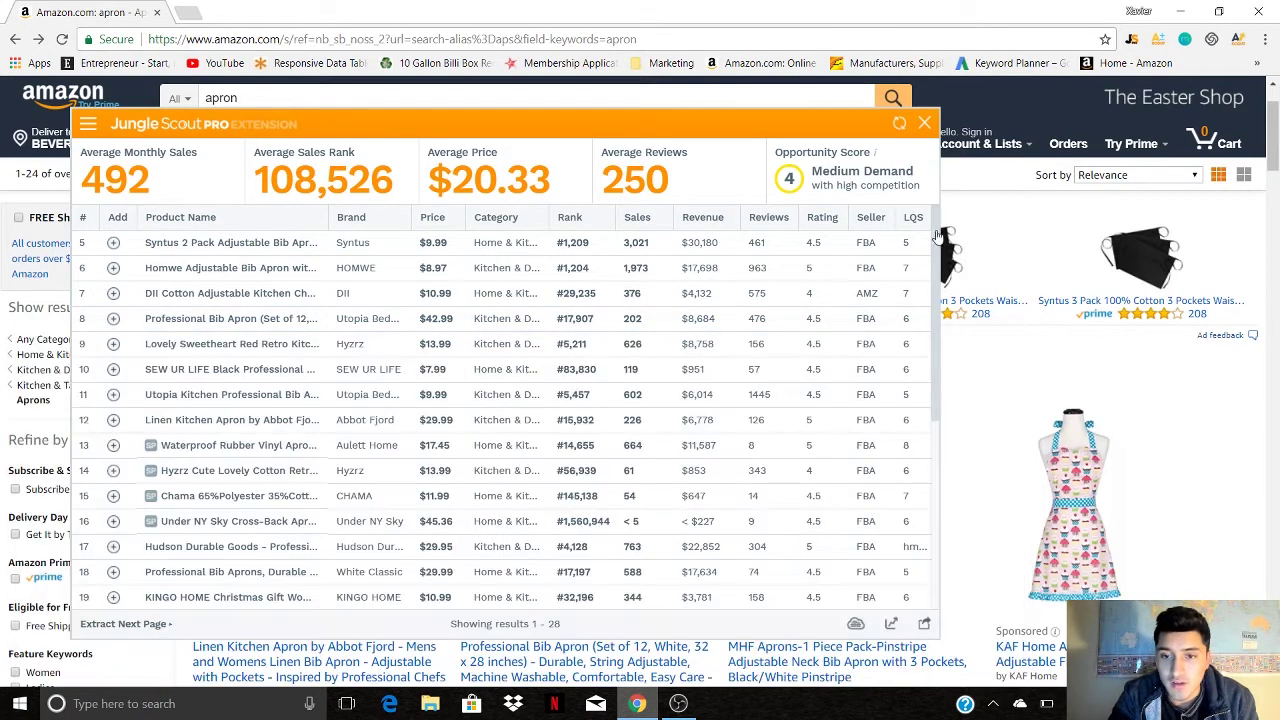
pyautogui.click(924, 123)
pyautogui.press('BackSpace')
pyautogui.press('BackSpace')
pyautogui.press('BackSpace')
pyautogui.press('BackSpace')
pyautogui.press('BackSpace')
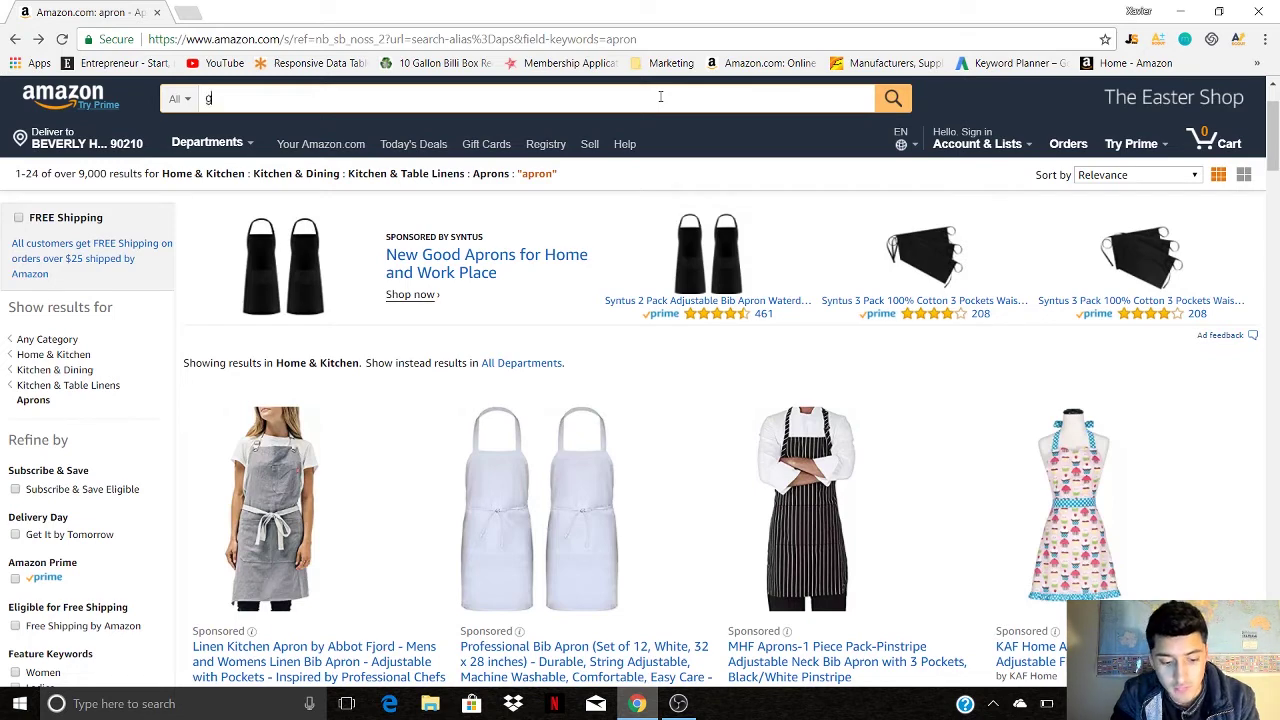
pyautogui.write('rill g')
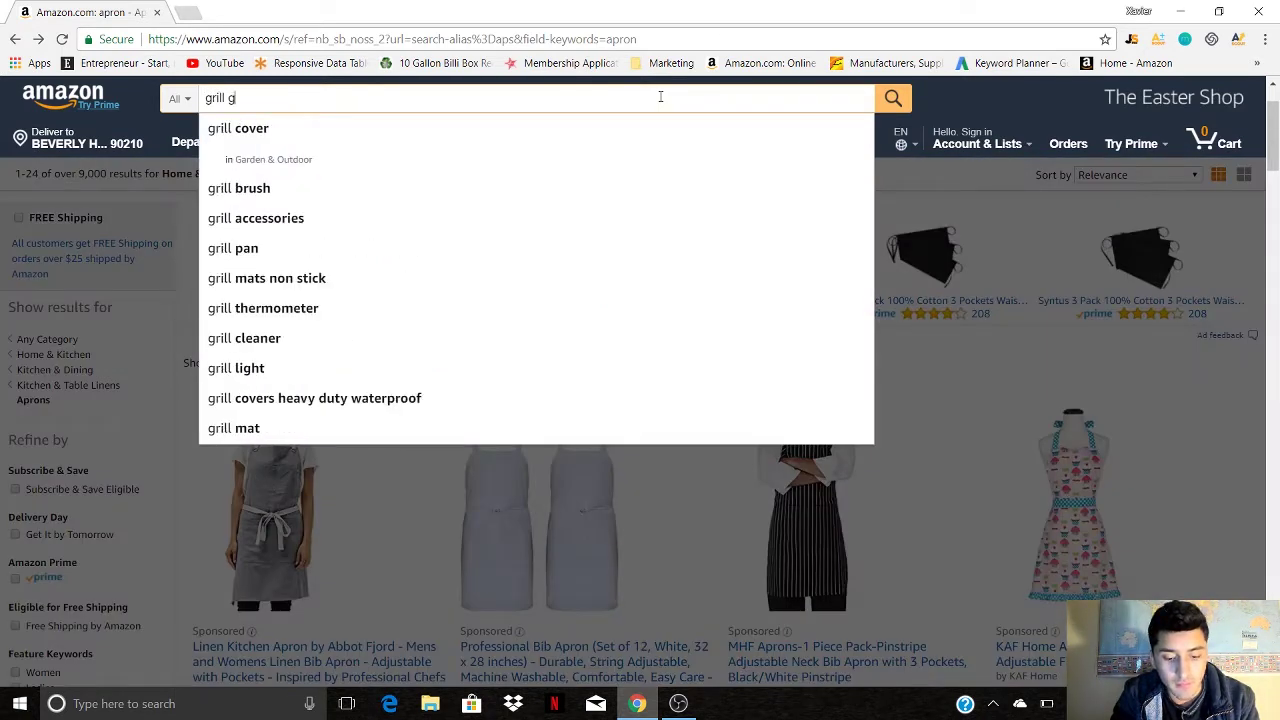
pyautogui.write('loves')
pyautogui.press('Return')
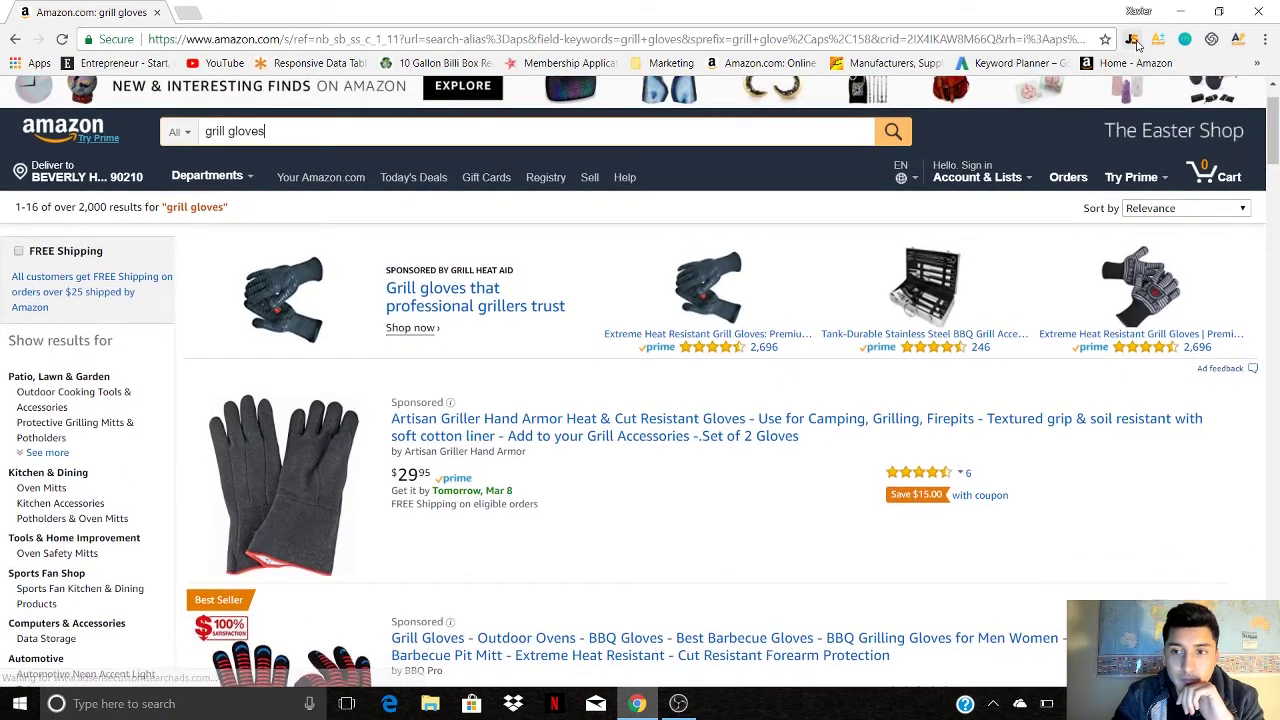
# - Run Jungle Scout and AMZScout on the grill gloves results and remove the first two sponsored products from the Jungle Scout list
pyautogui.click(1134, 41)
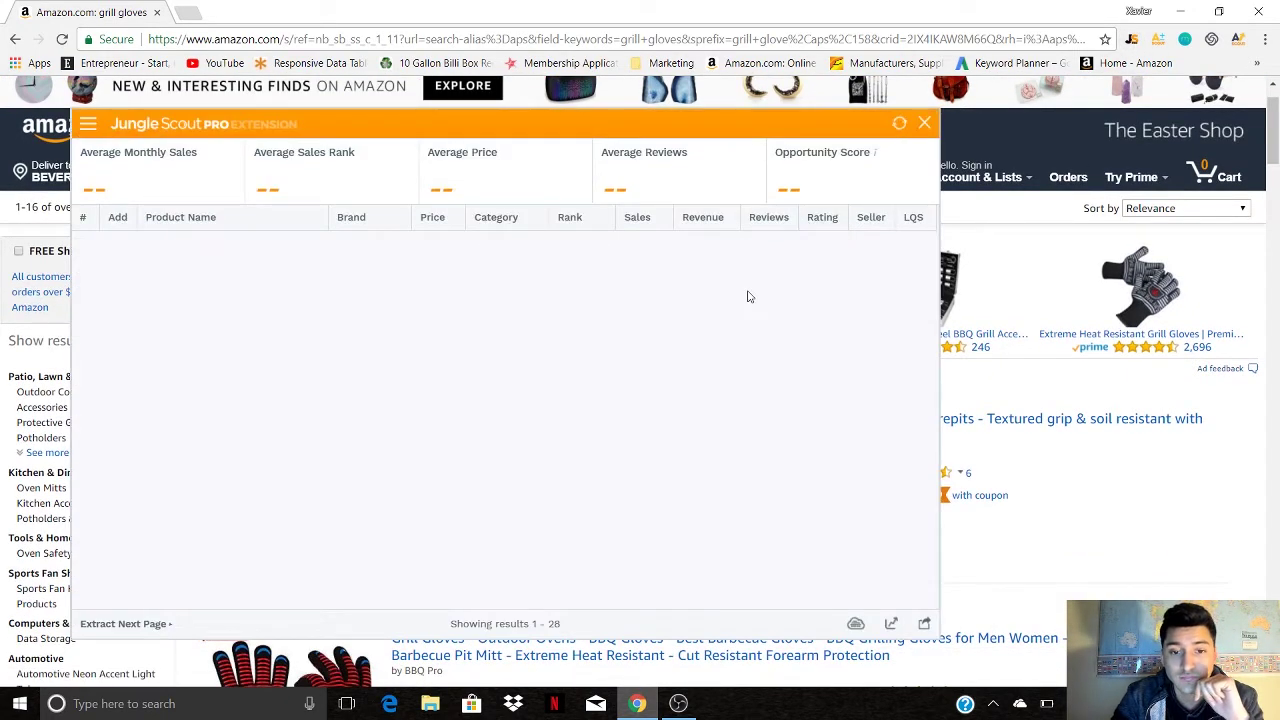
pyautogui.click(1237, 38)
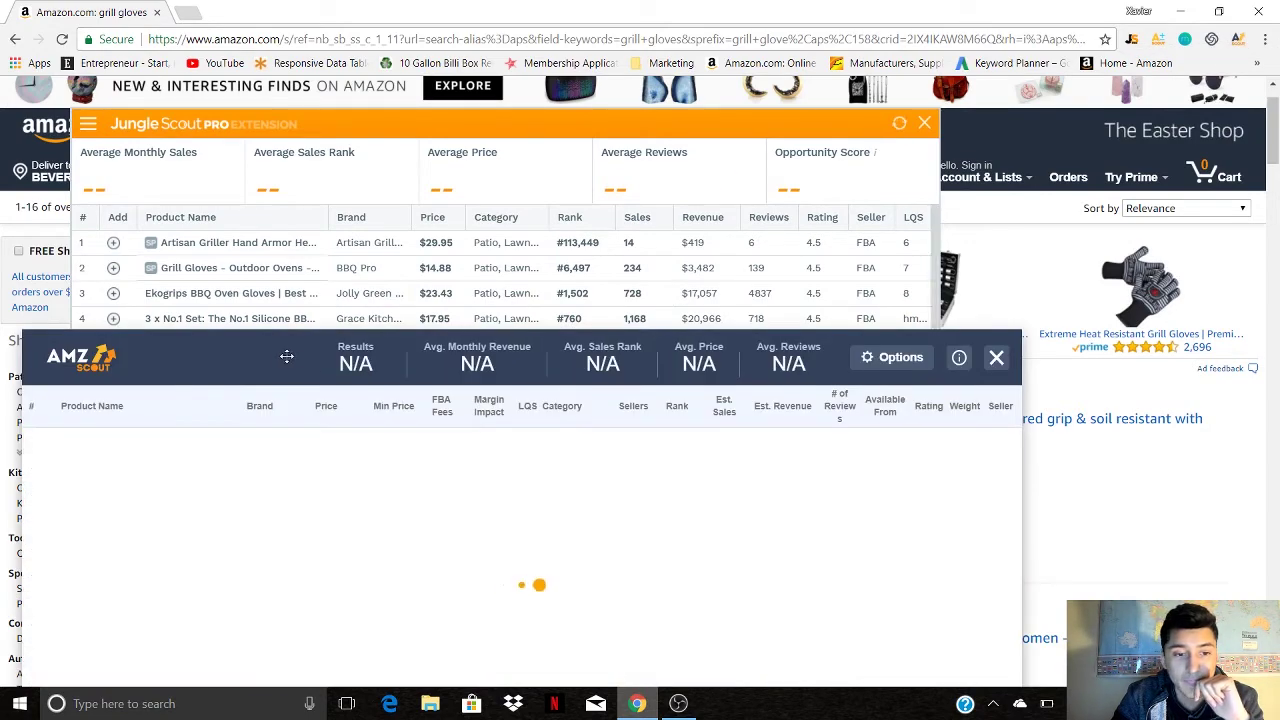
pyautogui.moveTo(305, 356); pyautogui.dragTo(351, 387)
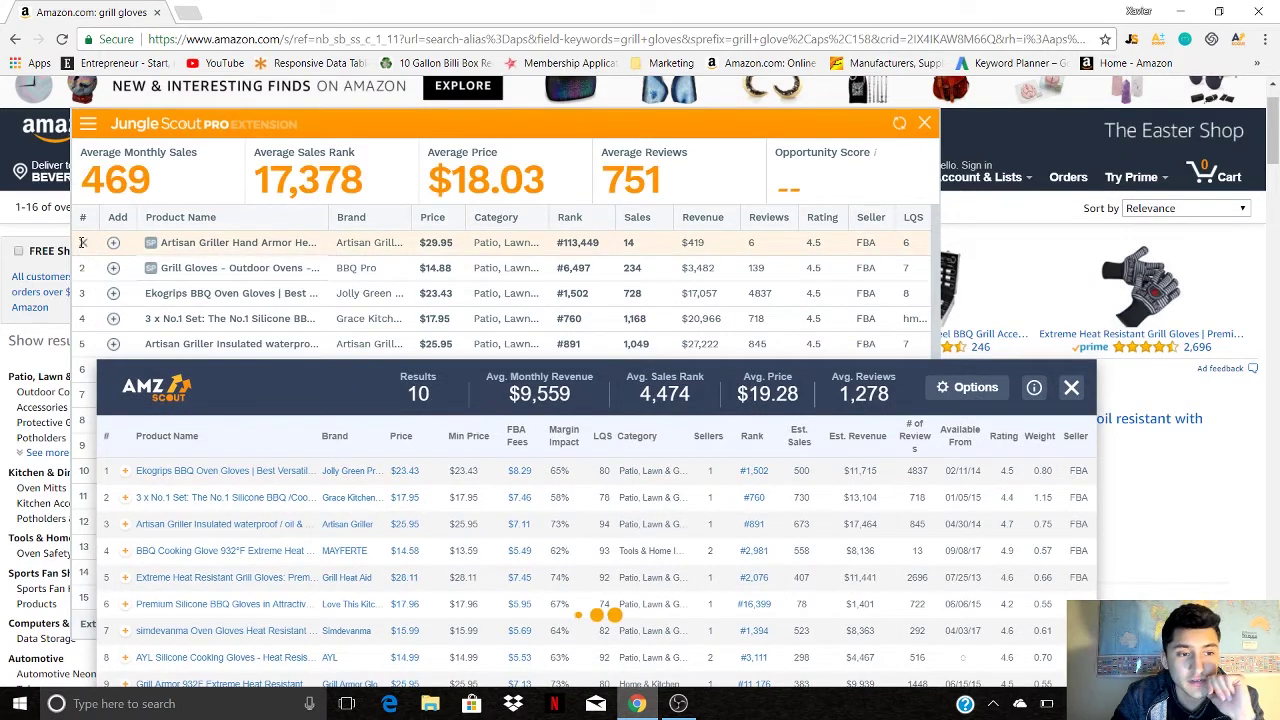
pyautogui.click(84, 269)
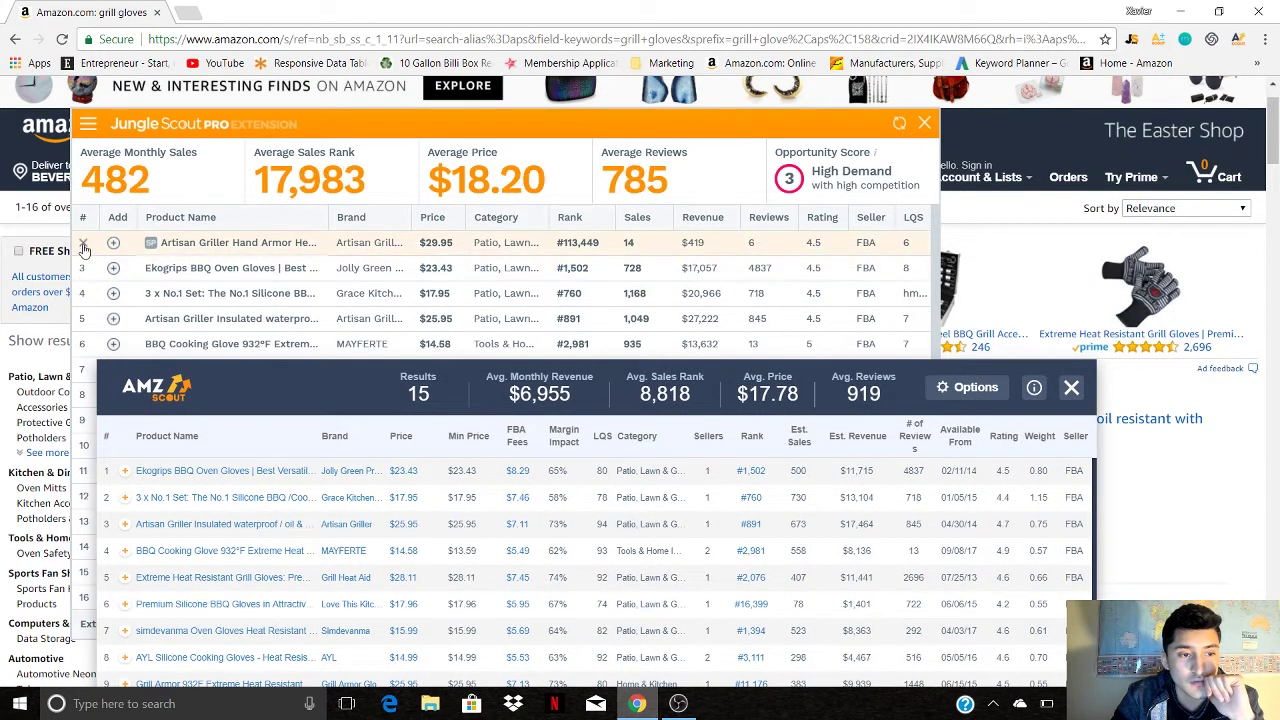
pyautogui.click(84, 248)
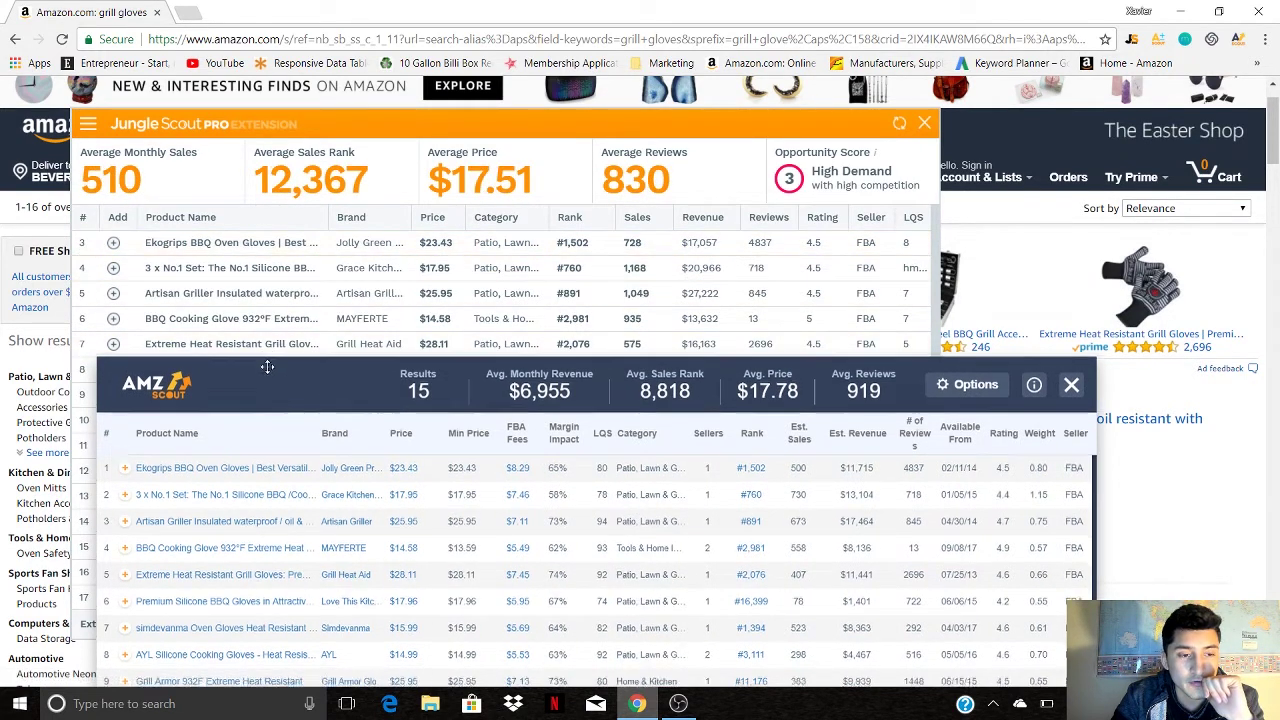
# - Compare the top grill gloves' sales and revenue estimates in both tools, moving the AMZScout panel to reveal matching Jungle Scout rows
pyautogui.moveTo(268, 375); pyautogui.dragTo(238, 277)
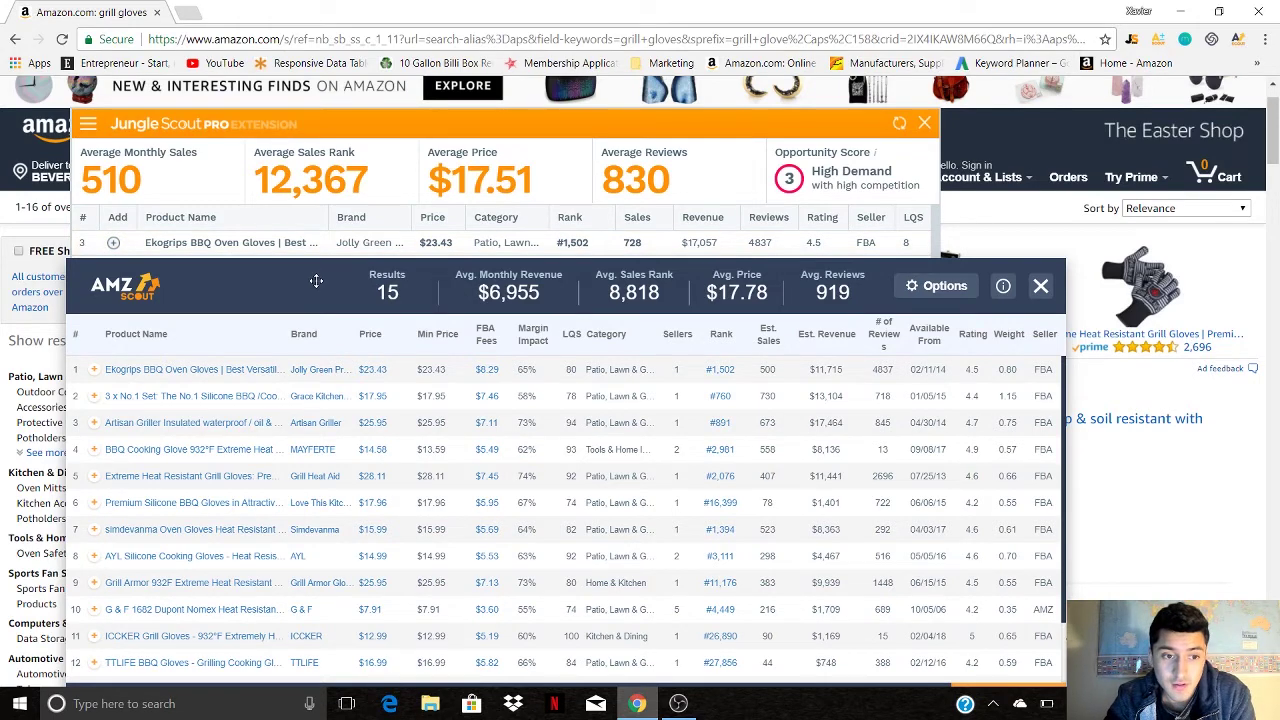
pyautogui.moveTo(315, 282); pyautogui.dragTo(312, 302)
pyautogui.moveTo(135, 425)
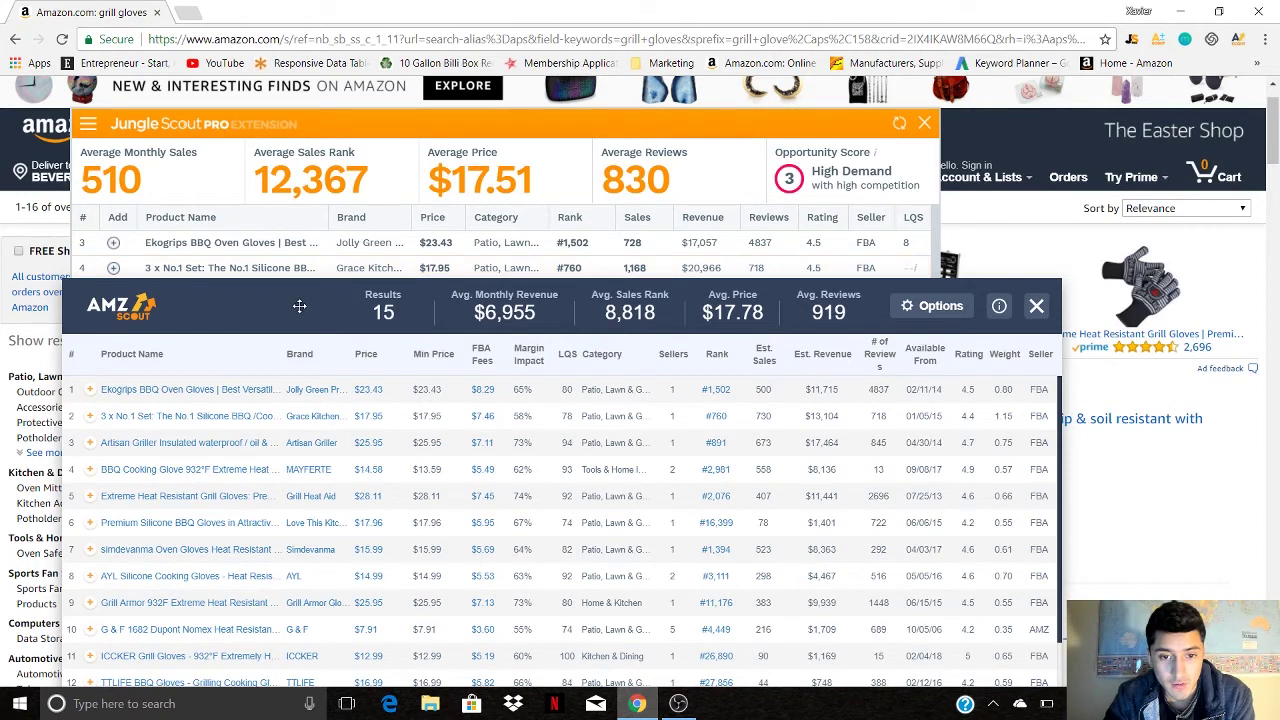
pyautogui.moveTo(299, 306); pyautogui.dragTo(275, 345)
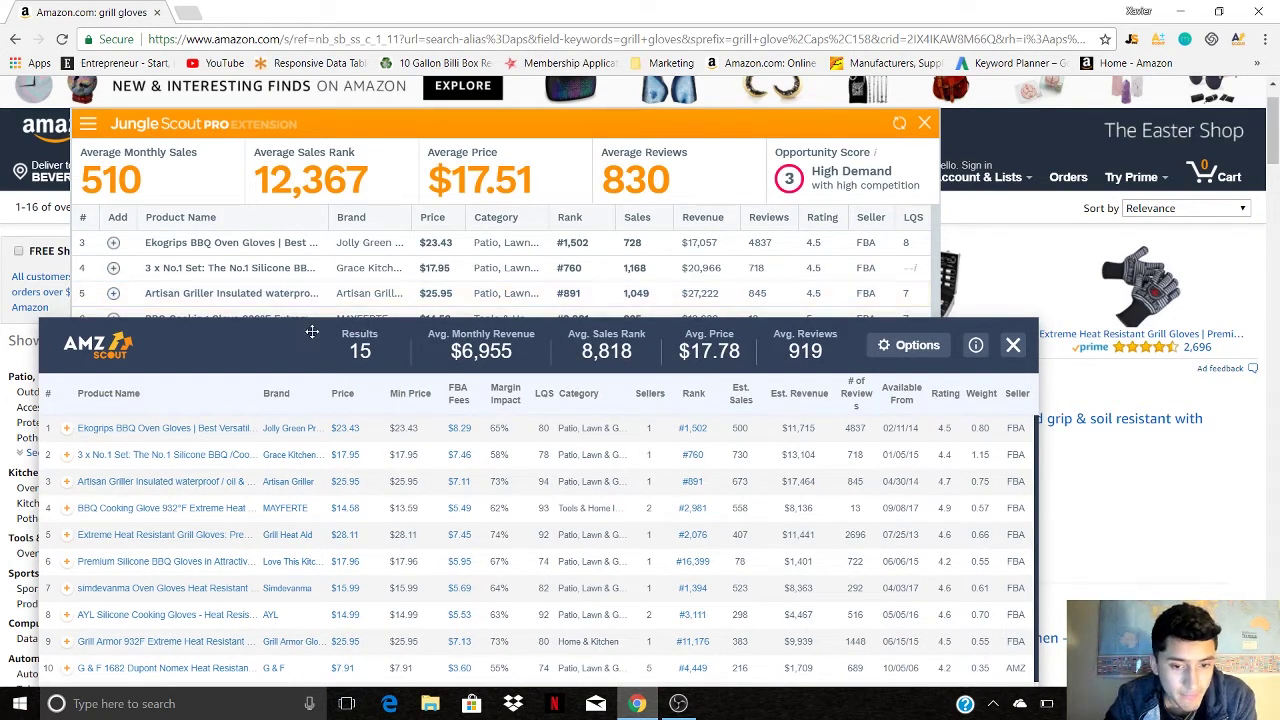
# - Close the AMZScout and Jungle Scout panels covering the grill gloves results
pyautogui.moveTo(263, 335); pyautogui.dragTo(255, 363)
pyautogui.click(1005, 373)
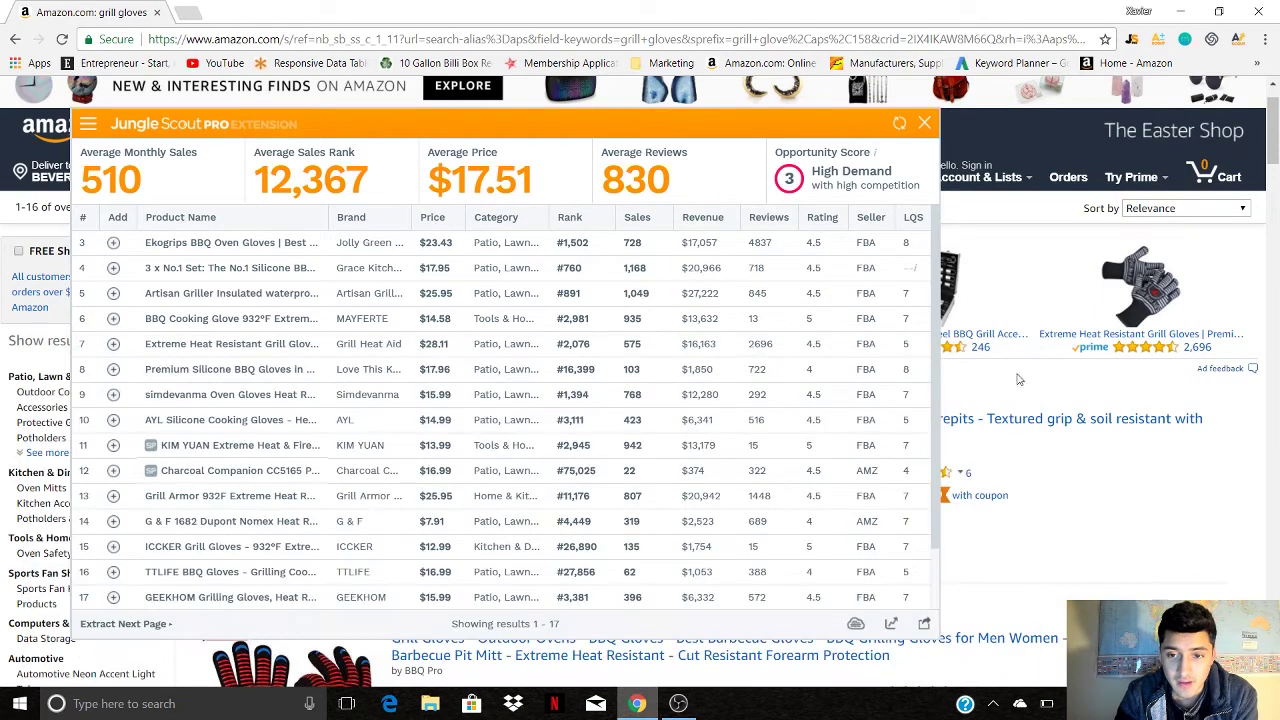
pyautogui.click(923, 126)
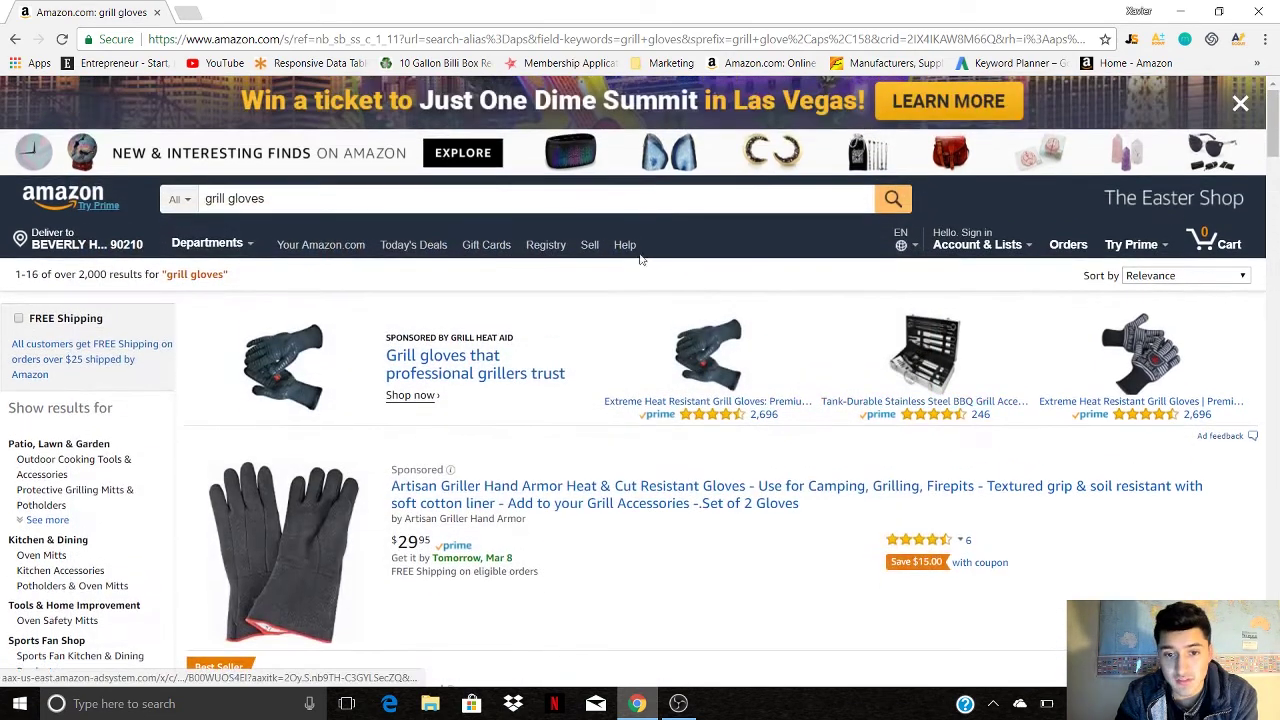
# - Search Amazon for "containers" using the suggested search term
pyautogui.click(600, 200)
pyautogui.write('cont')
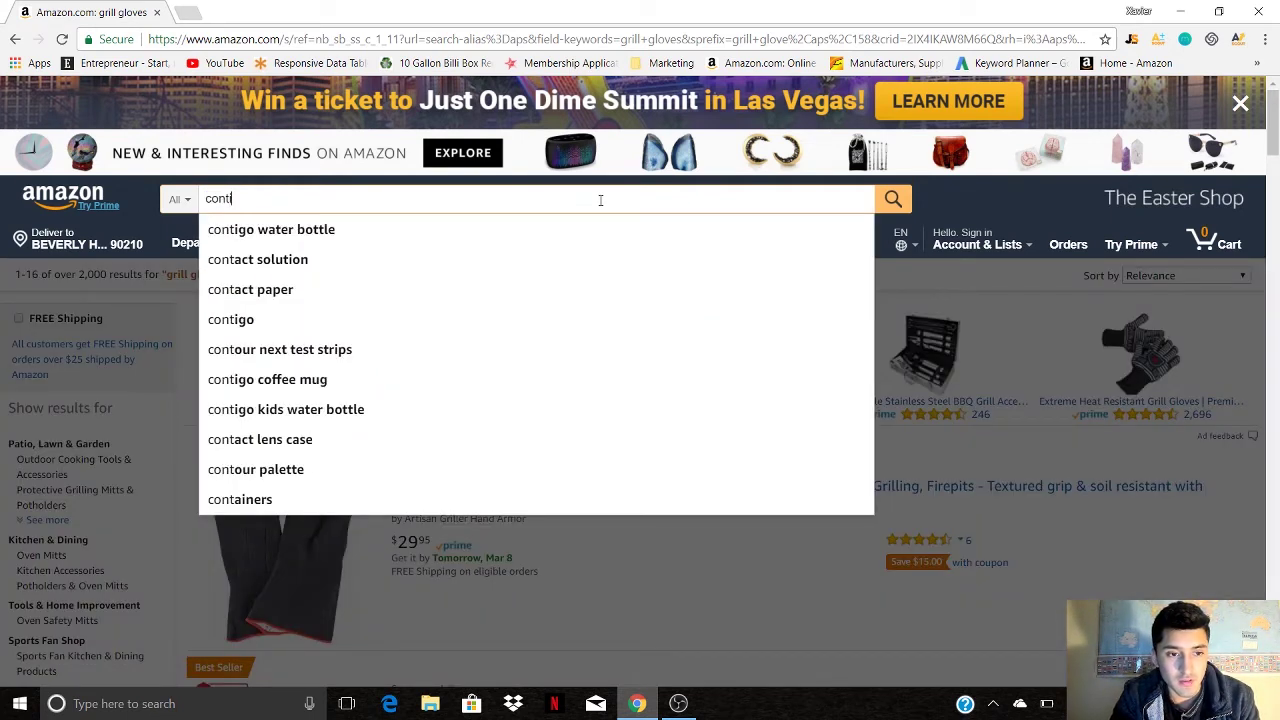
pyautogui.write('ian')
pyautogui.press('Down')
pyautogui.press('Return')
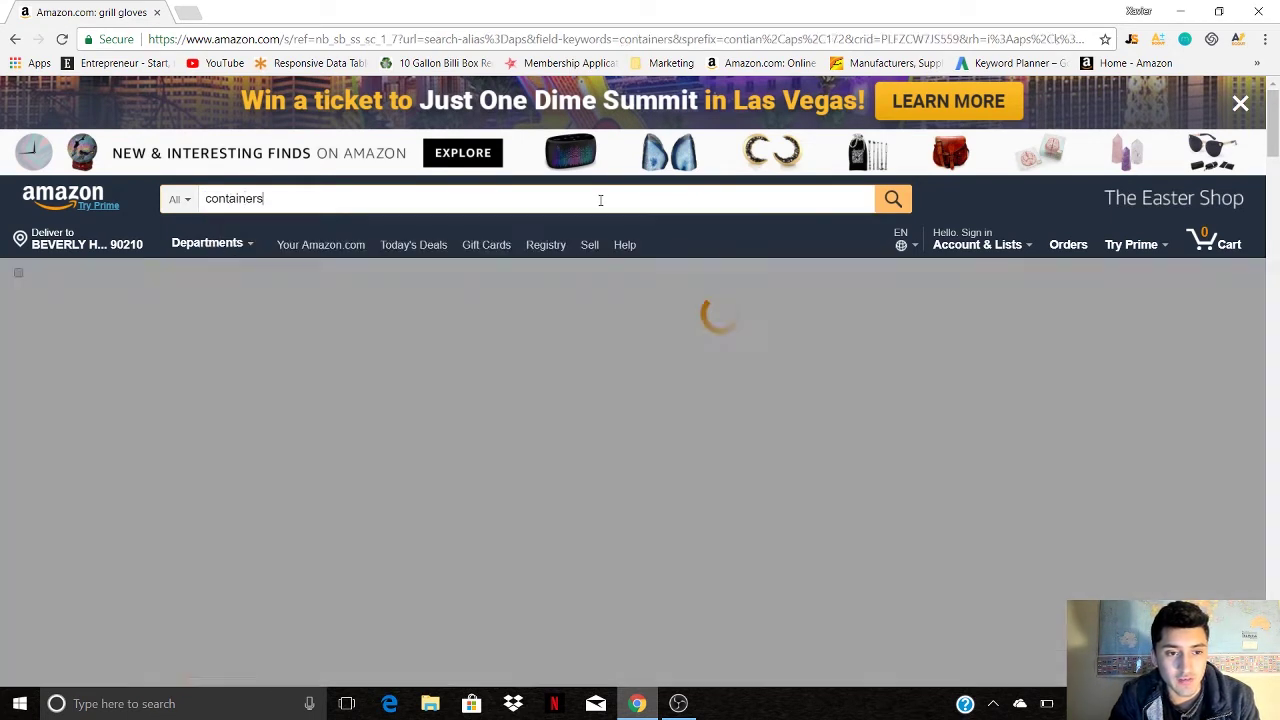
# - Run Jungle Scout on the containers results, remove its first two sponsored products, and run AMZScout on the same page
pyautogui.scroll(-3, 651, 380)
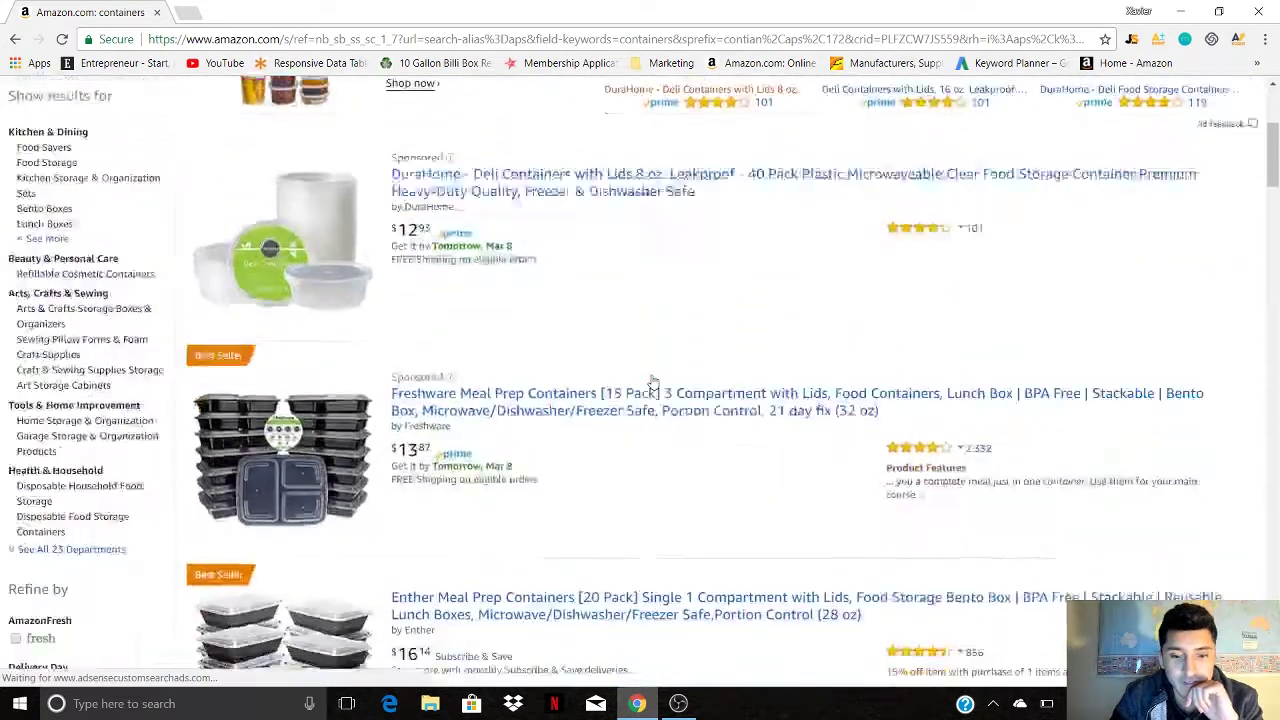
pyautogui.click(1135, 42)
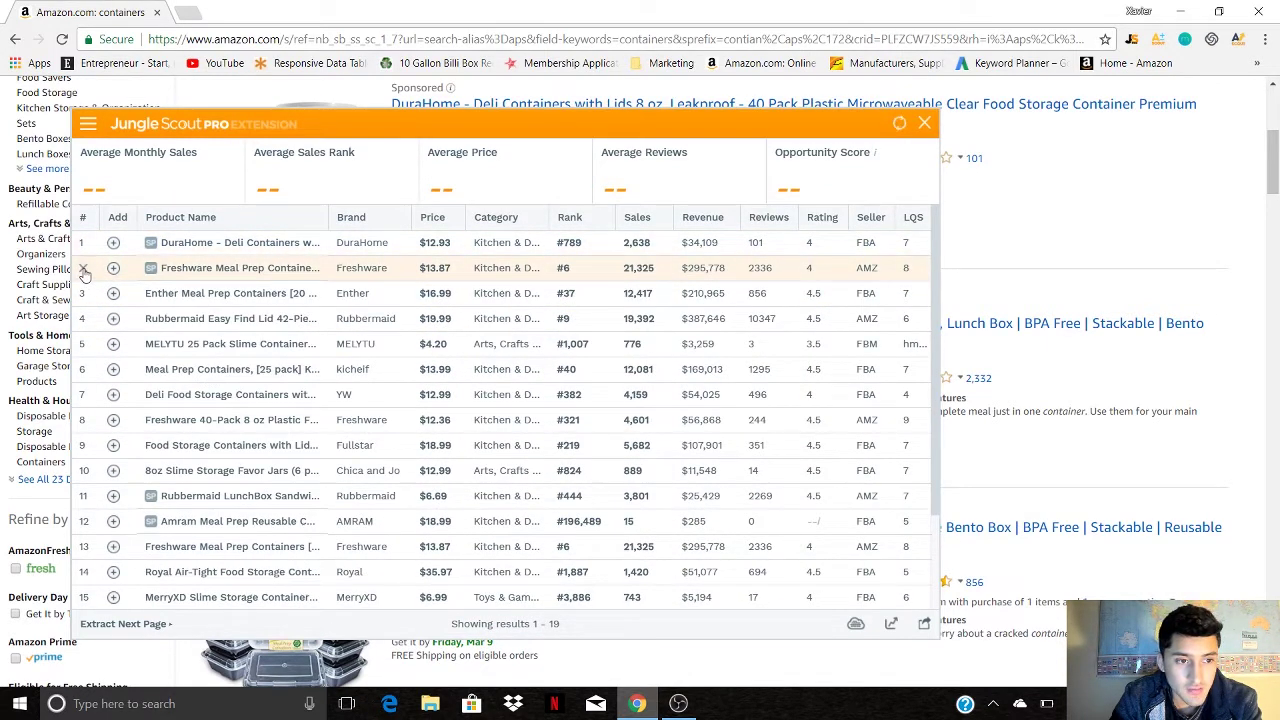
pyautogui.click(84, 266)
pyautogui.click(84, 244)
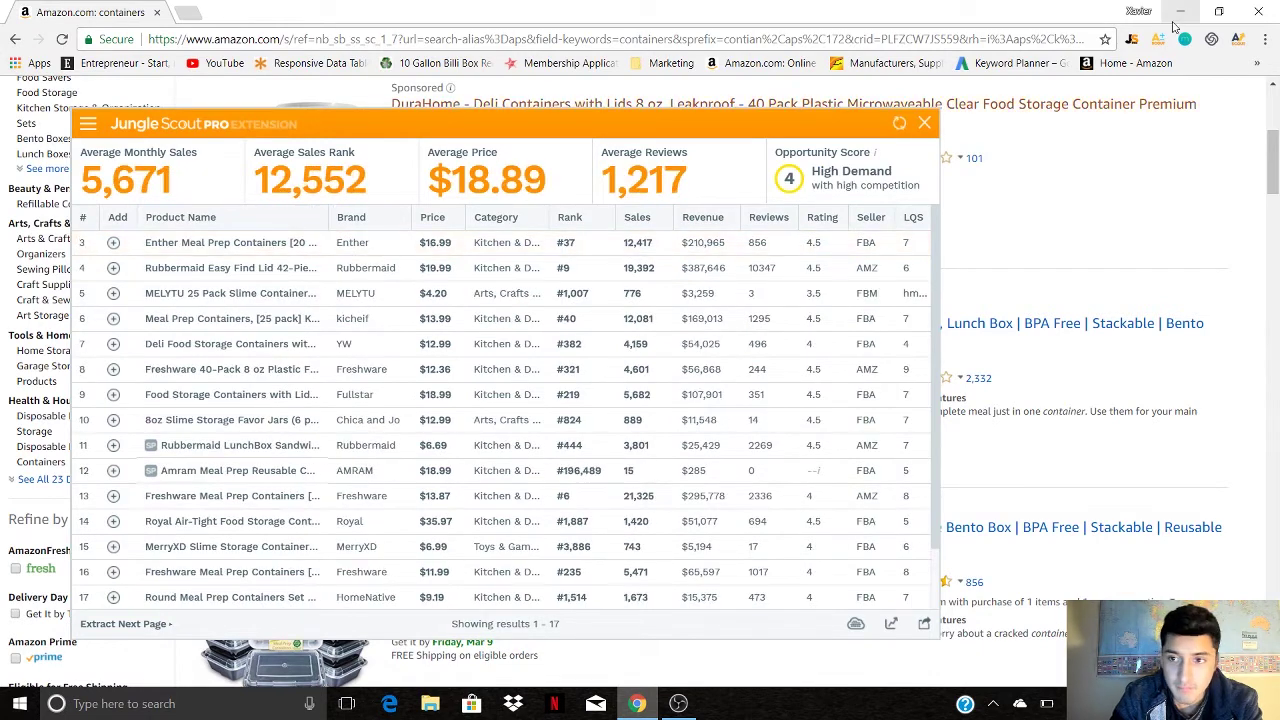
pyautogui.click(1240, 40)
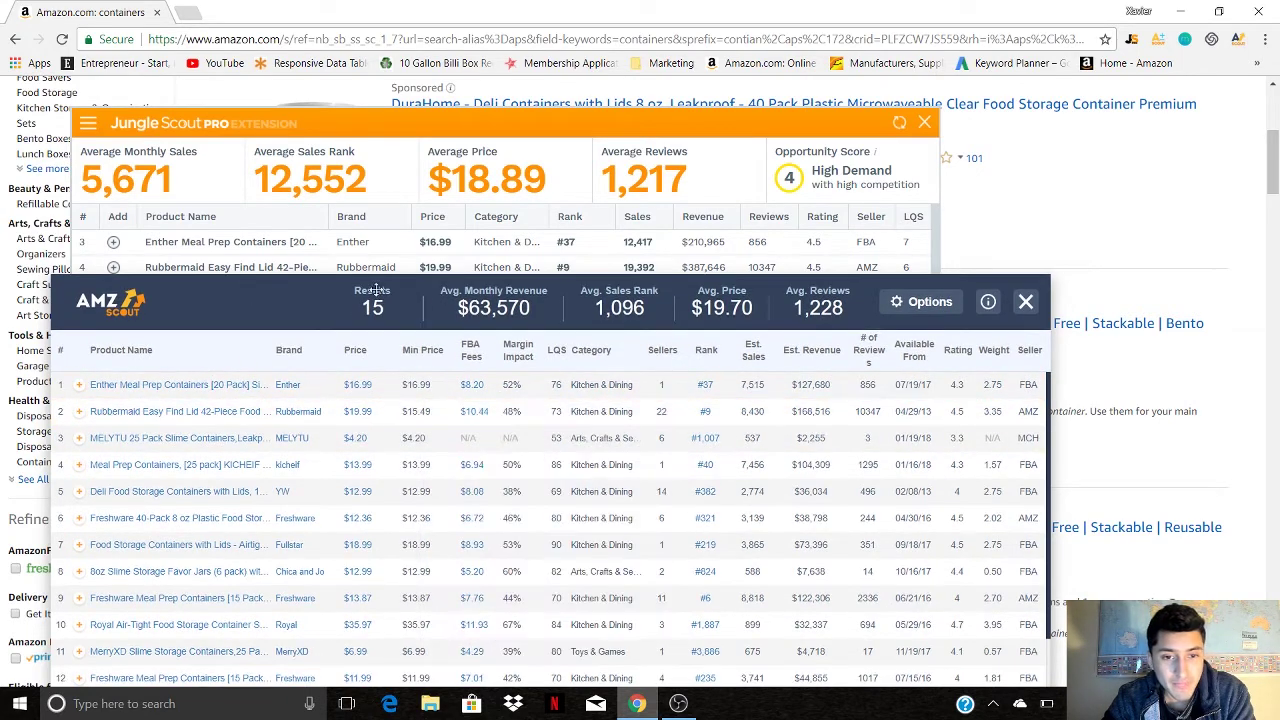
# - Compare the first four containers products' sales and revenue estimates in both tools, shifting the AMZScout panel to uncover matching Jungle Scout rows
pyautogui.moveTo(251, 291); pyautogui.dragTo(249, 298)
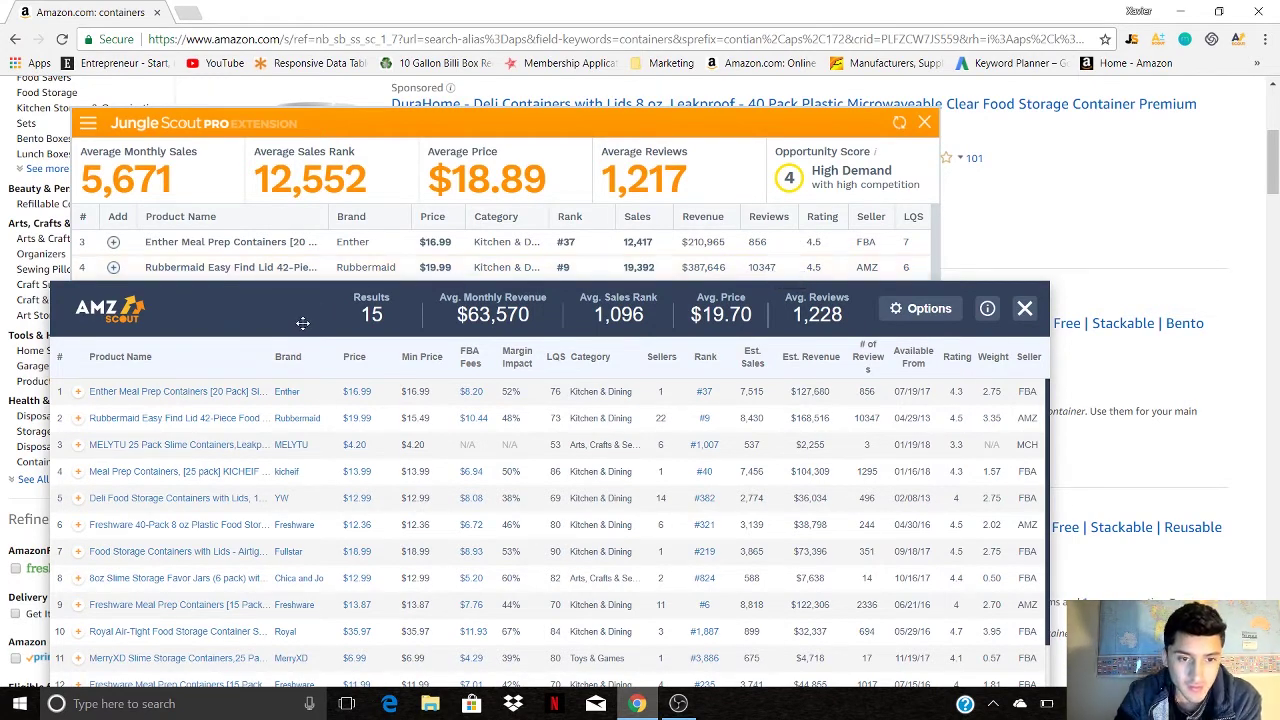
pyautogui.moveTo(294, 316); pyautogui.dragTo(290, 340)
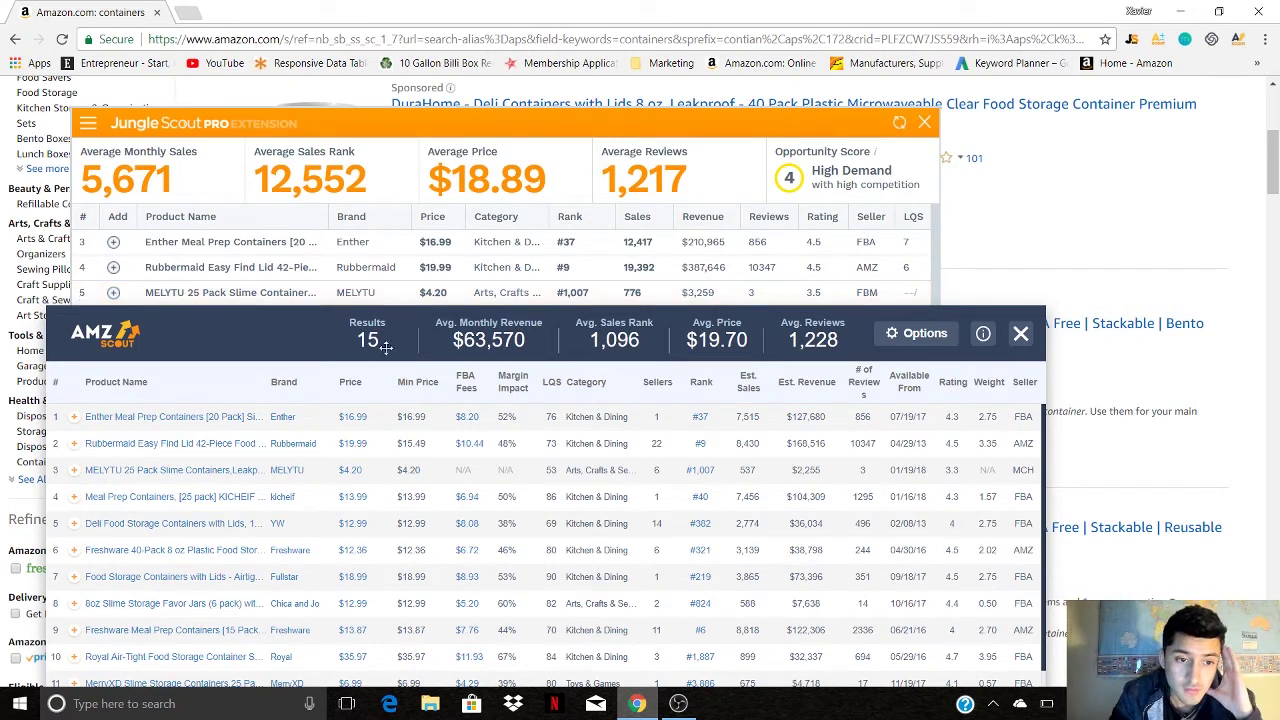
pyautogui.moveTo(286, 354); pyautogui.dragTo(289, 385)
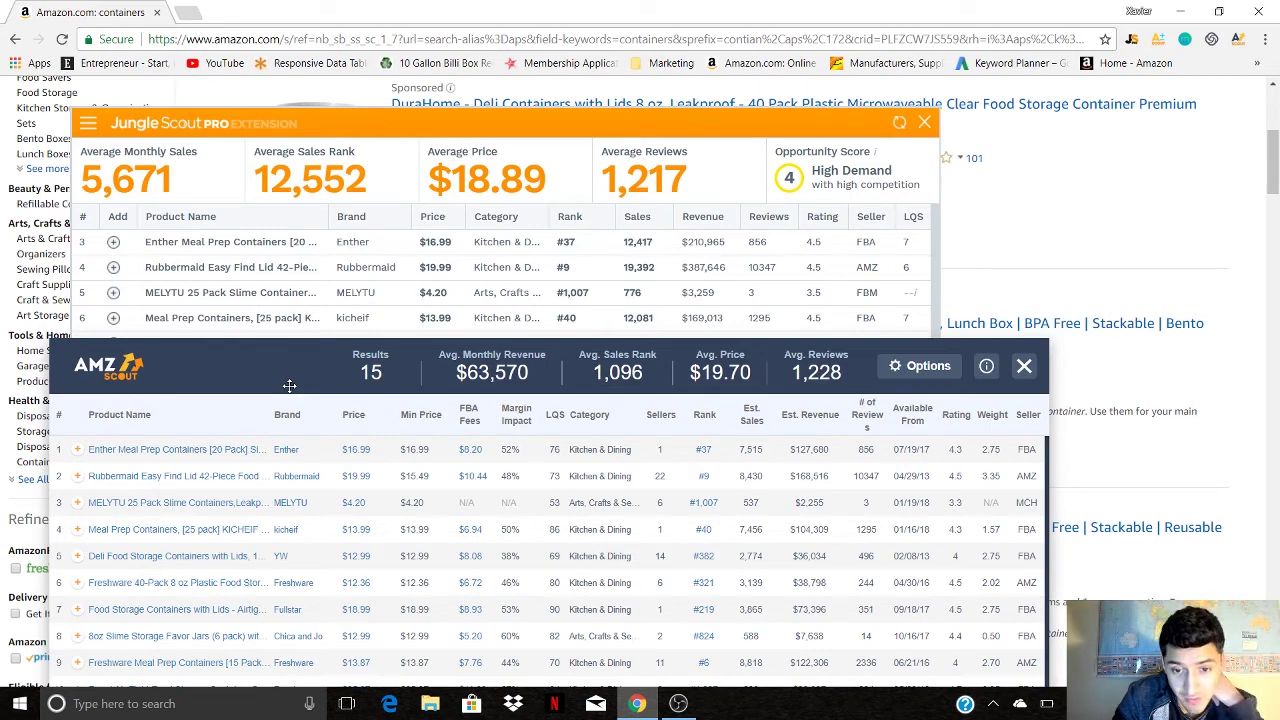
pyautogui.moveTo(289, 385); pyautogui.dragTo(286, 387)
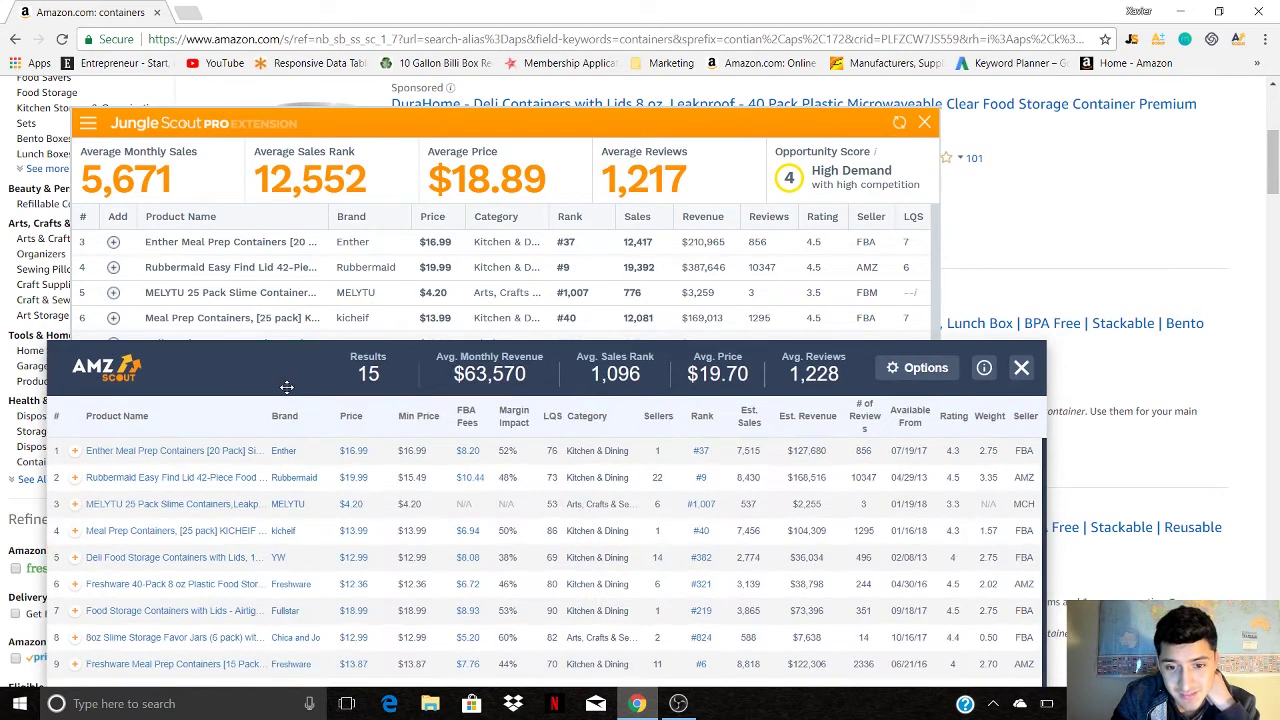